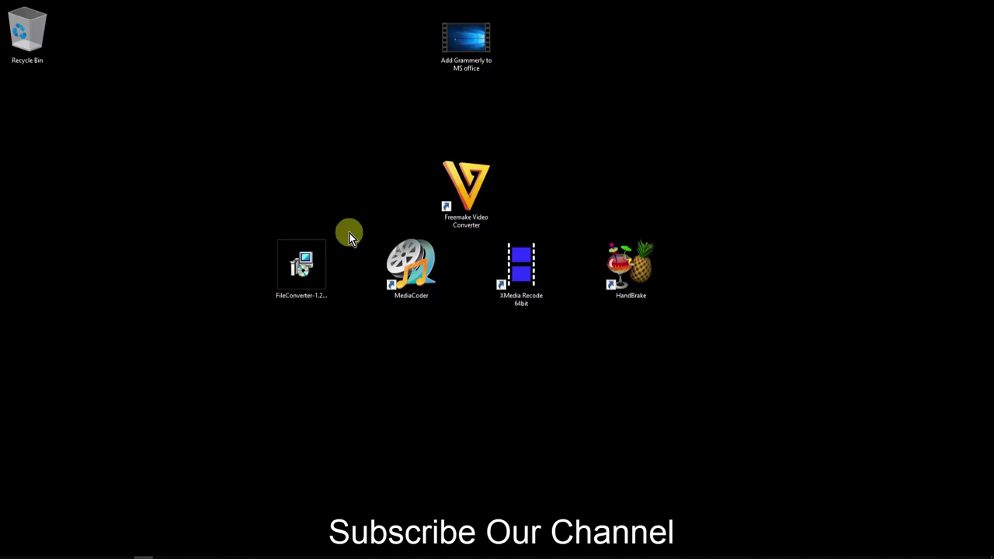
Clear the desktop selection and enter 'best free video editing software tezadvise' in Chrome's address bar.
{"action": "left_click_drag", "start_coordinate": [250, 287], "coordinate": [672, 298]}
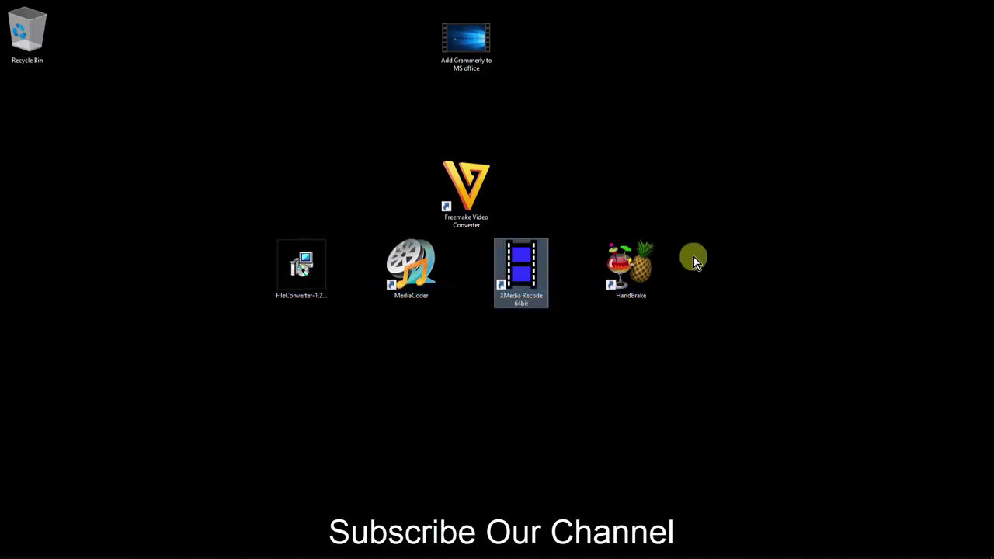
{"action": "left_click", "coordinate": [693, 257]}
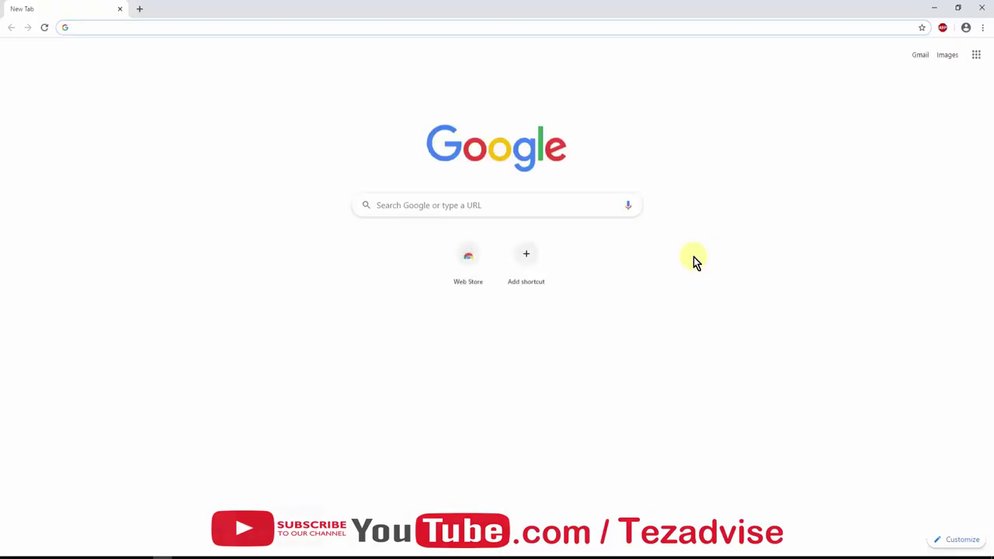
{"action": "left_click", "coordinate": [580, 26]}
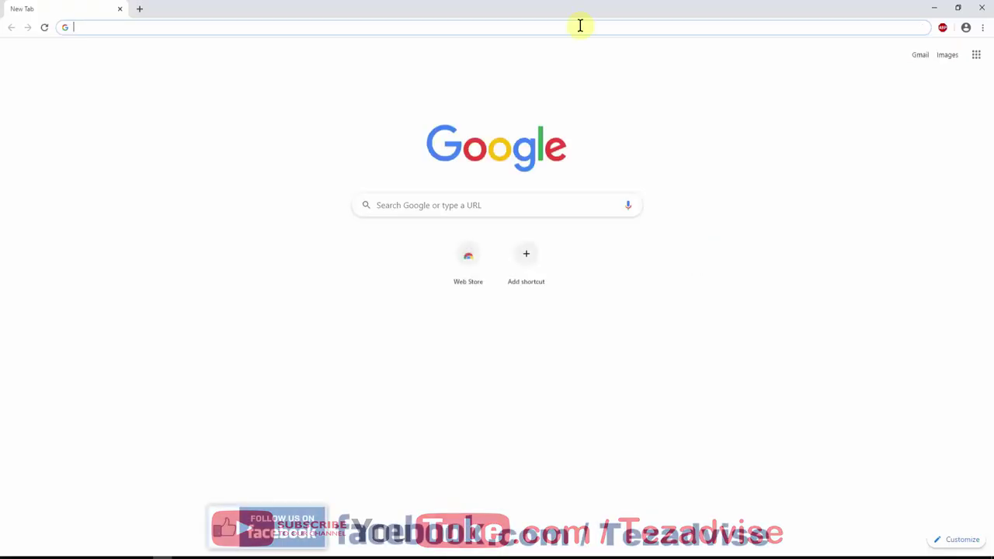
{"action": "type", "text": "best fre"}
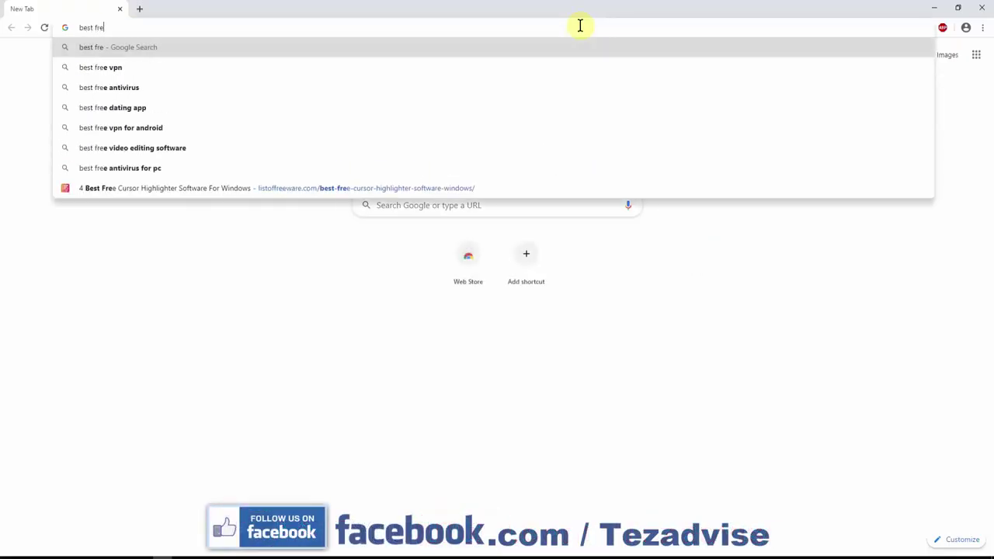
{"action": "type", "text": "e video editing software"}
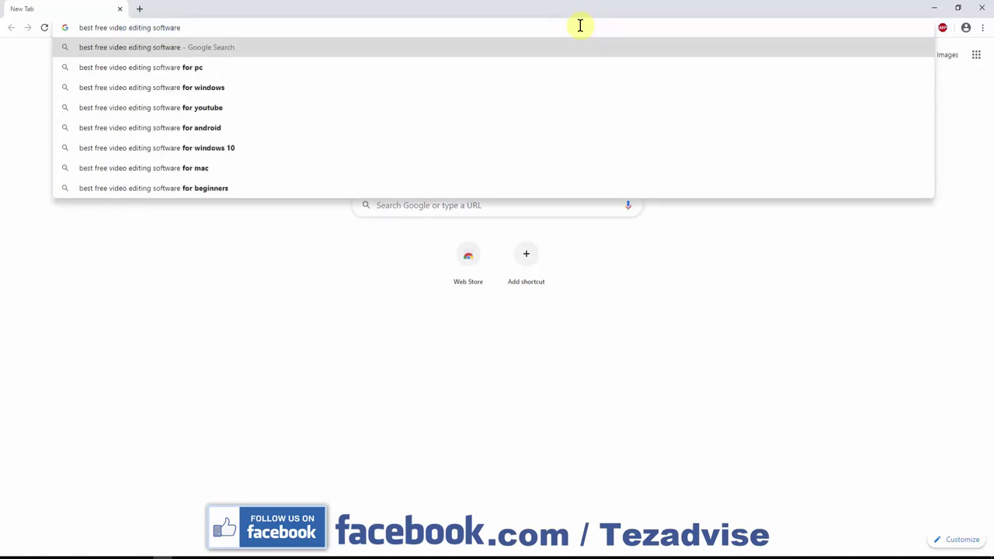
{"action": "type", "text": " tezadvise"}
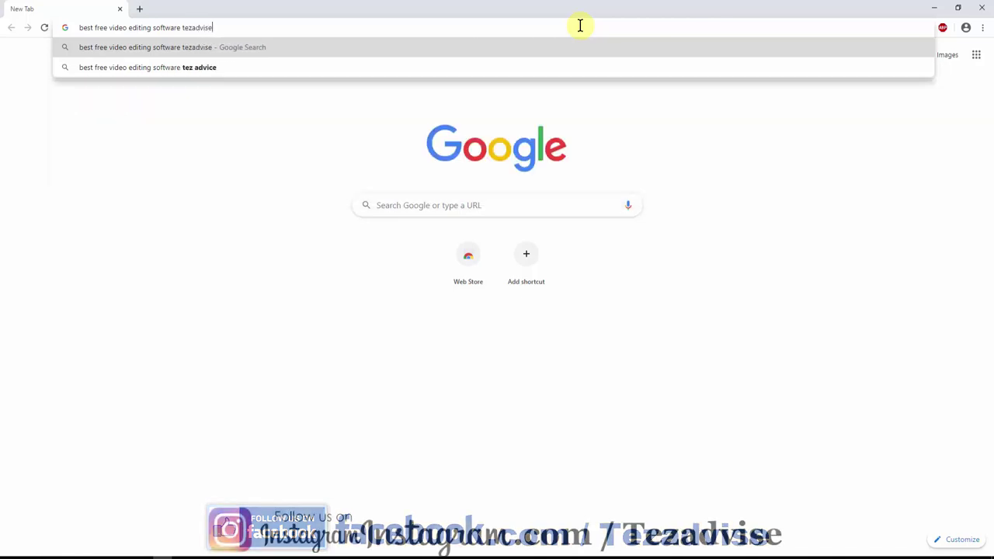
Run the search and open the Tezadvise 'Top 7 best free video editing software' result in a new tab.
{"action": "key", "text": "Return"}
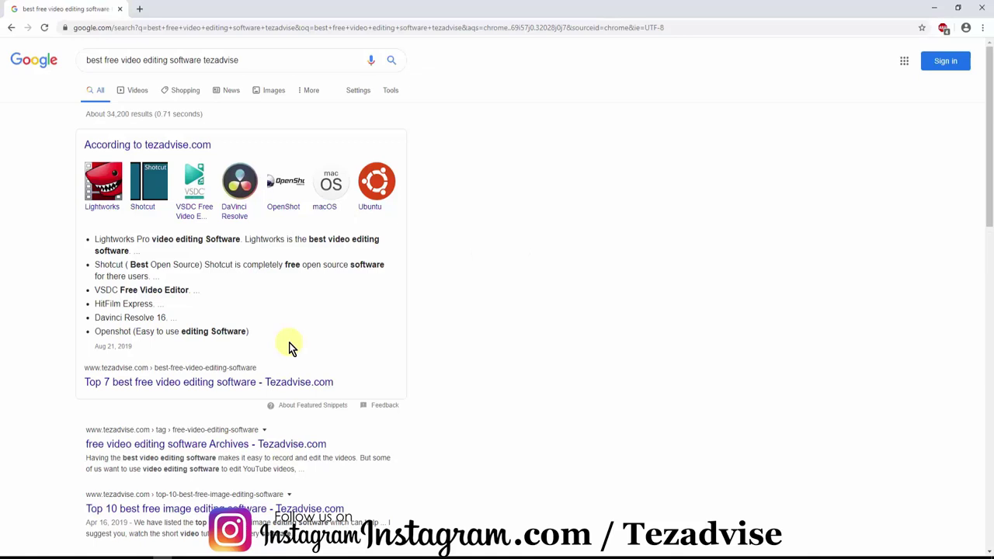
{"action": "middle_click", "coordinate": [177, 382]}
{"action": "left_click", "coordinate": [150, 8]}
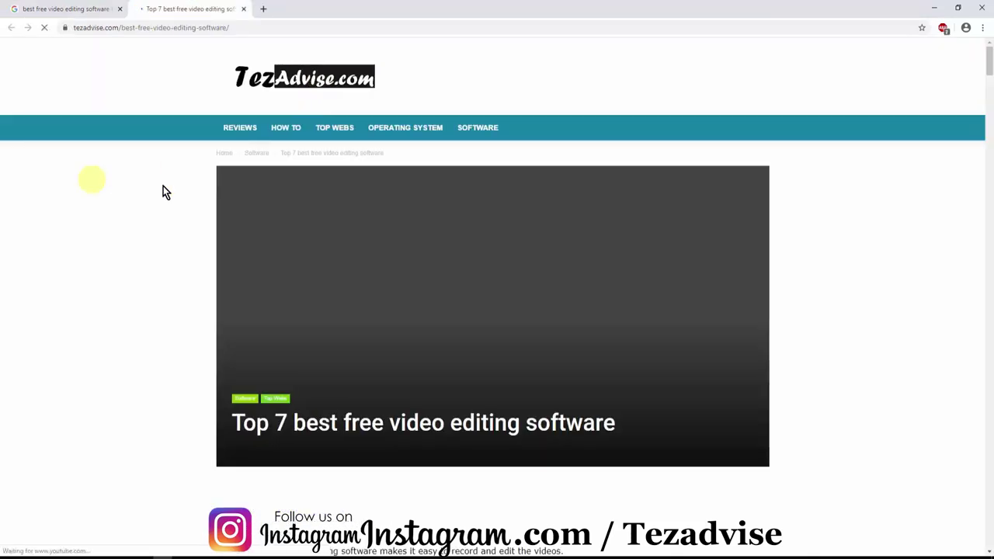
Scroll through the Tezadvise article's editor sections down to Openshot's hardware requirements.
{"action": "scroll", "coordinate": [134, 253], "scroll_direction": "down", "scroll_amount": 3}
{"action": "scroll", "coordinate": [134, 249], "scroll_direction": "down", "scroll_amount": 2}
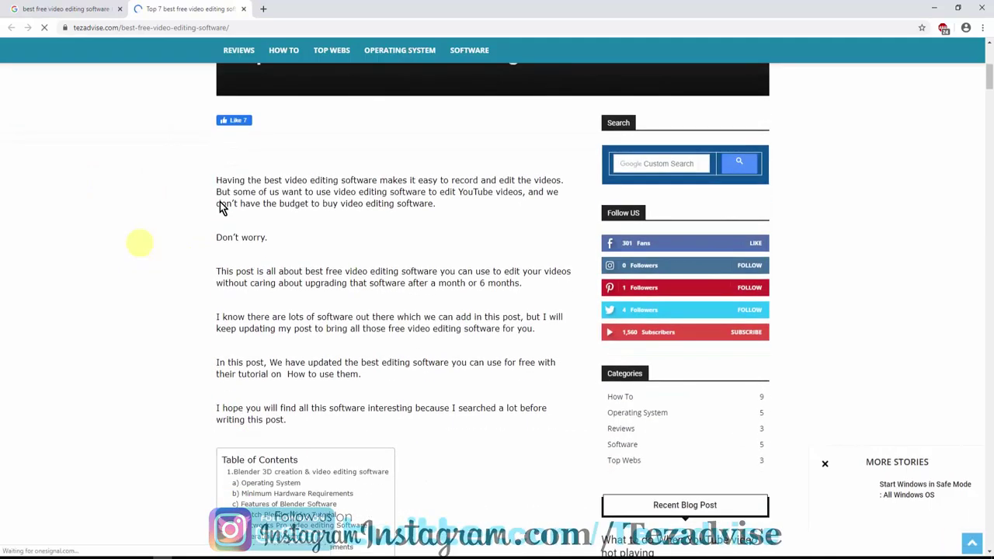
{"action": "scroll", "coordinate": [339, 288], "scroll_direction": "down", "scroll_amount": 3}
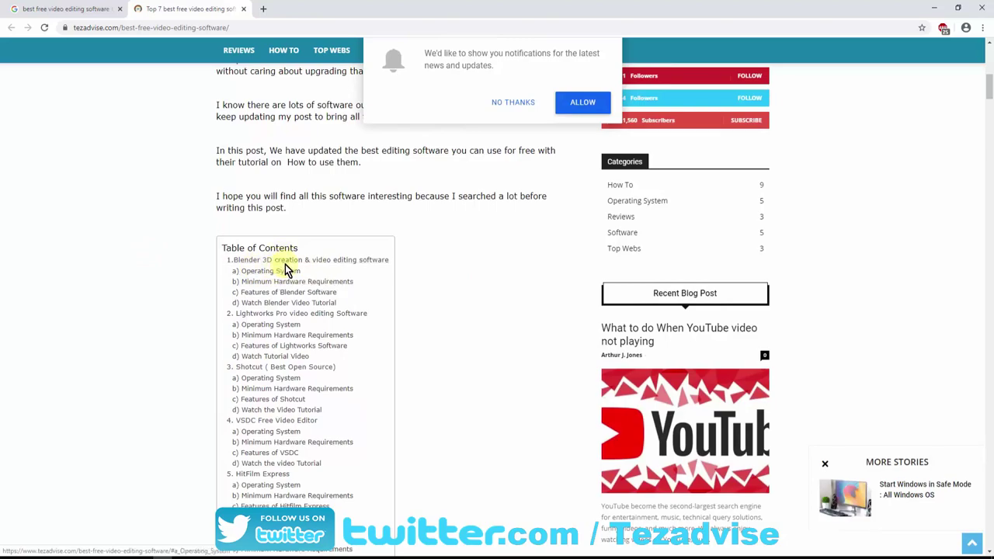
{"action": "scroll", "coordinate": [273, 342], "scroll_direction": "down", "scroll_amount": 2}
{"action": "scroll", "coordinate": [273, 342], "scroll_direction": "down", "scroll_amount": 15}
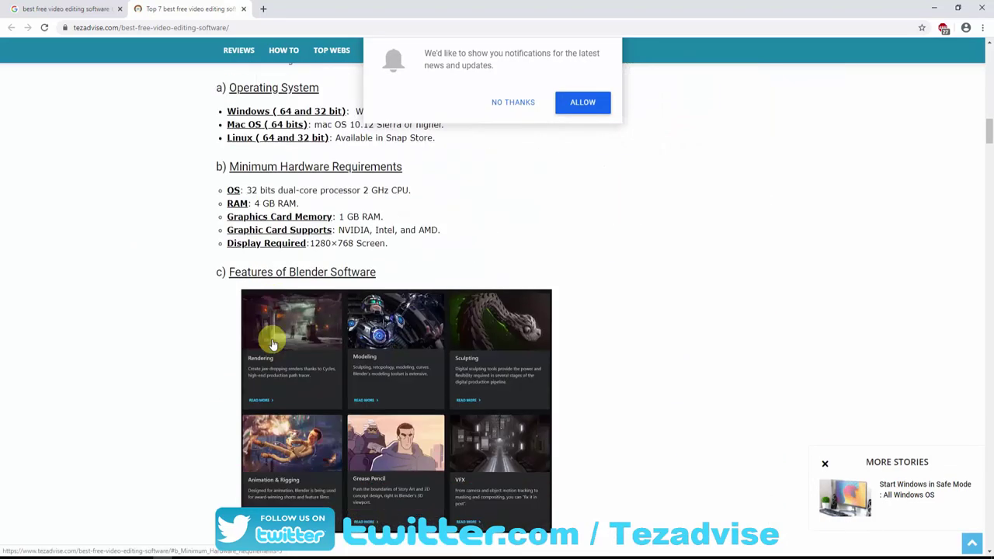
{"action": "scroll", "coordinate": [496, 206], "scroll_direction": "up", "scroll_amount": 1}
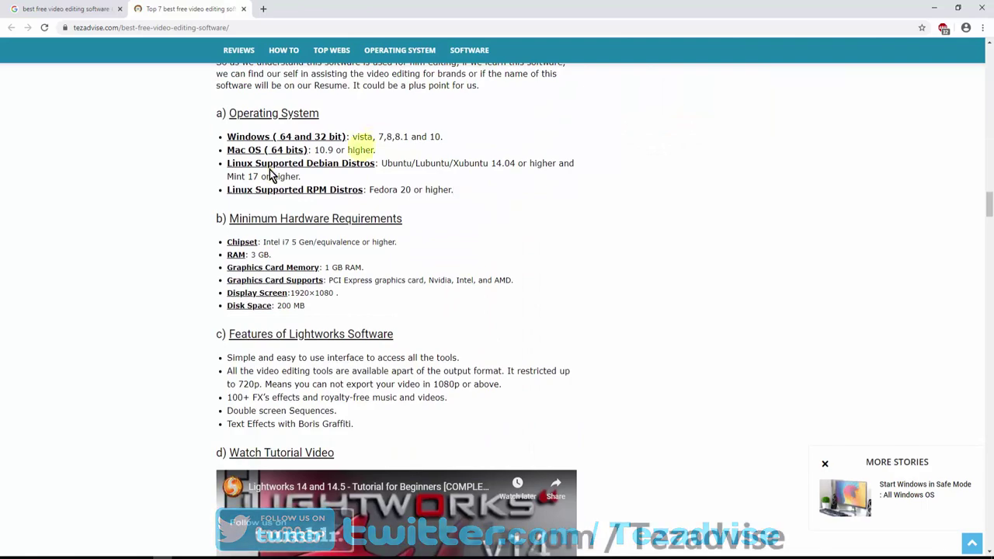
{"action": "scroll", "coordinate": [504, 279], "scroll_direction": "down", "scroll_amount": 3}
{"action": "scroll", "coordinate": [501, 281], "scroll_direction": "down", "scroll_amount": 15}
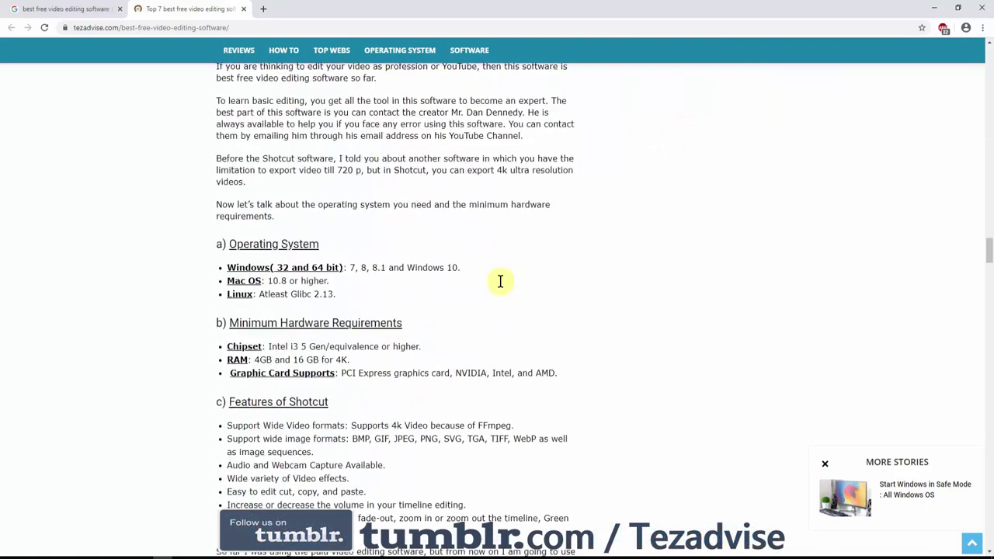
{"action": "scroll", "coordinate": [501, 281], "scroll_direction": "down", "scroll_amount": 20}
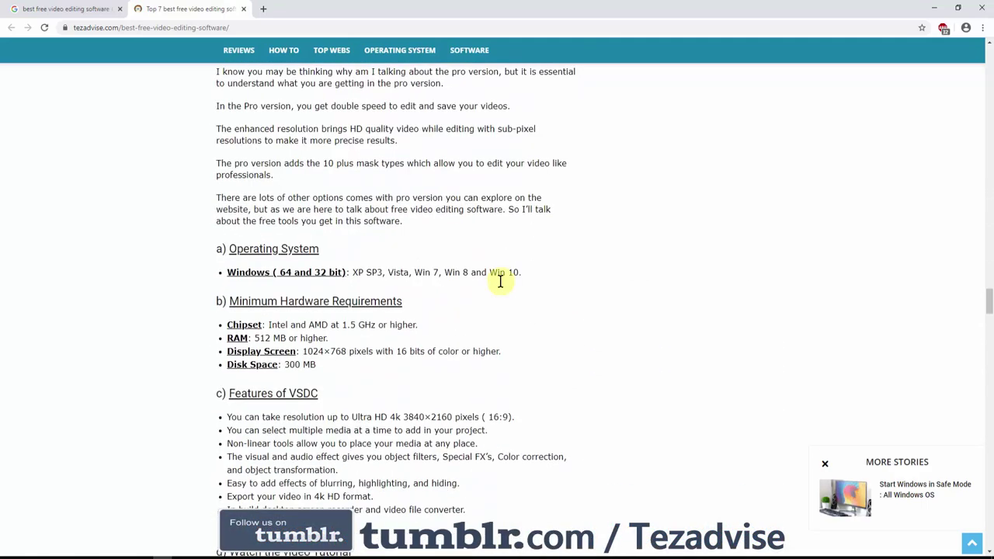
{"action": "scroll", "coordinate": [501, 281], "scroll_direction": "down", "scroll_amount": 20}
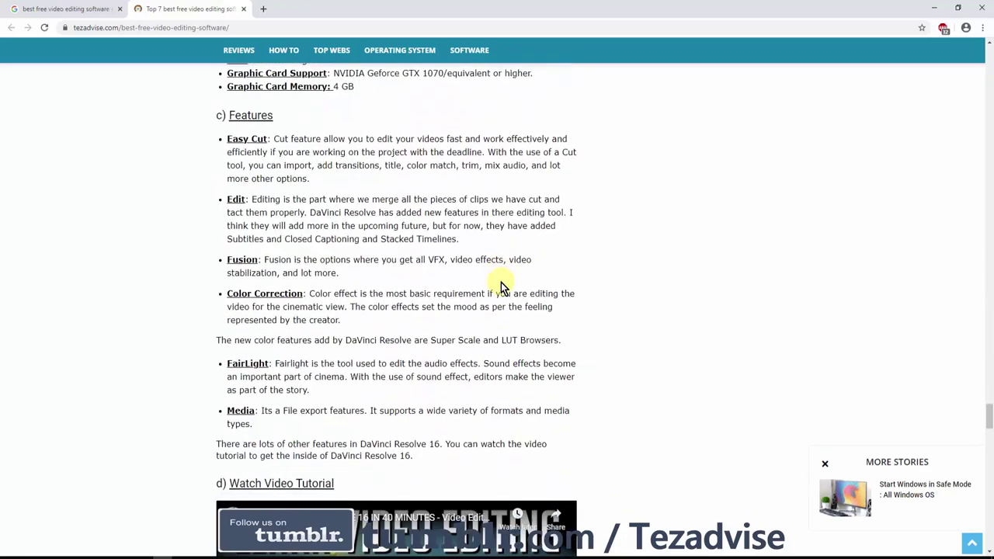
{"action": "scroll", "coordinate": [500, 281], "scroll_direction": "up", "scroll_amount": 1}
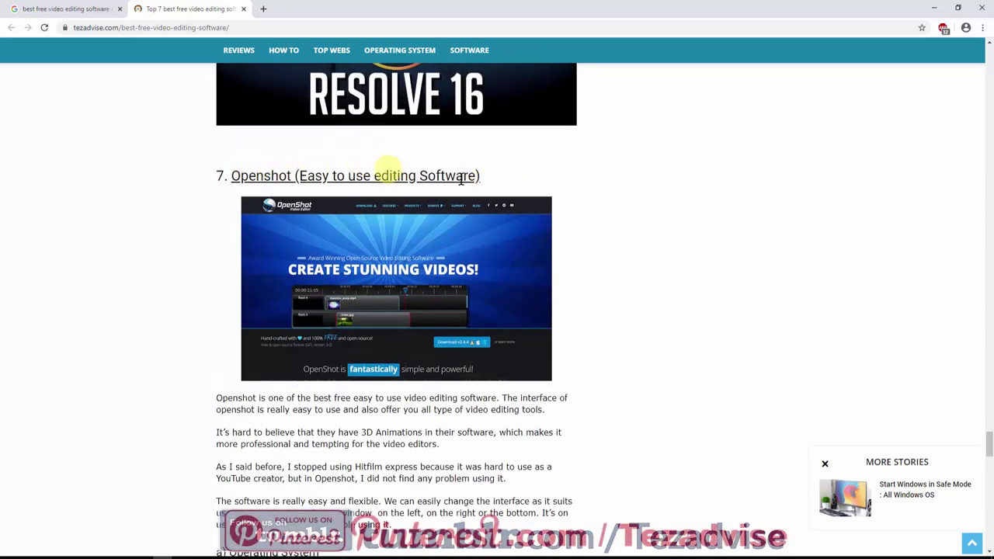
{"action": "scroll", "coordinate": [629, 353], "scroll_direction": "down", "scroll_amount": 2}
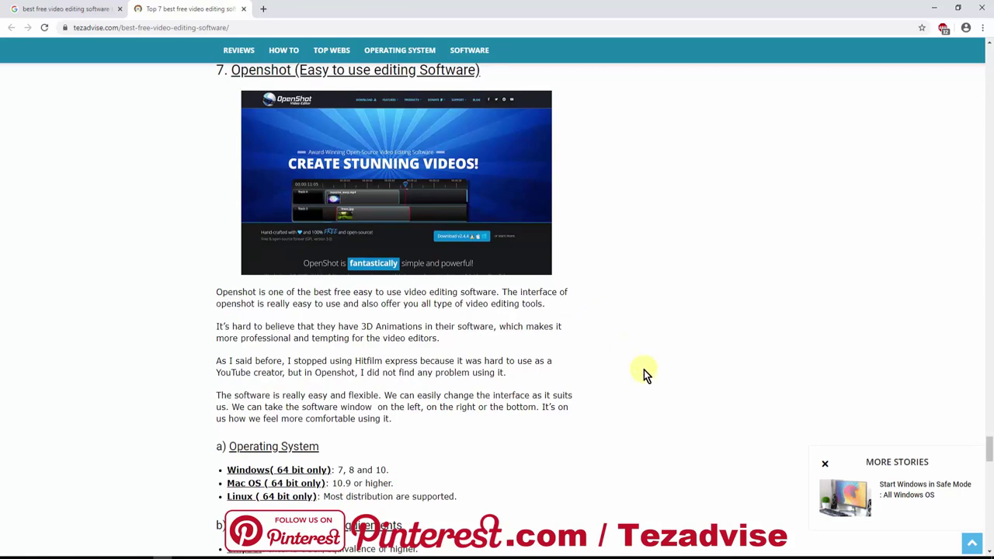
{"action": "scroll", "coordinate": [644, 372], "scroll_direction": "down", "scroll_amount": 2}
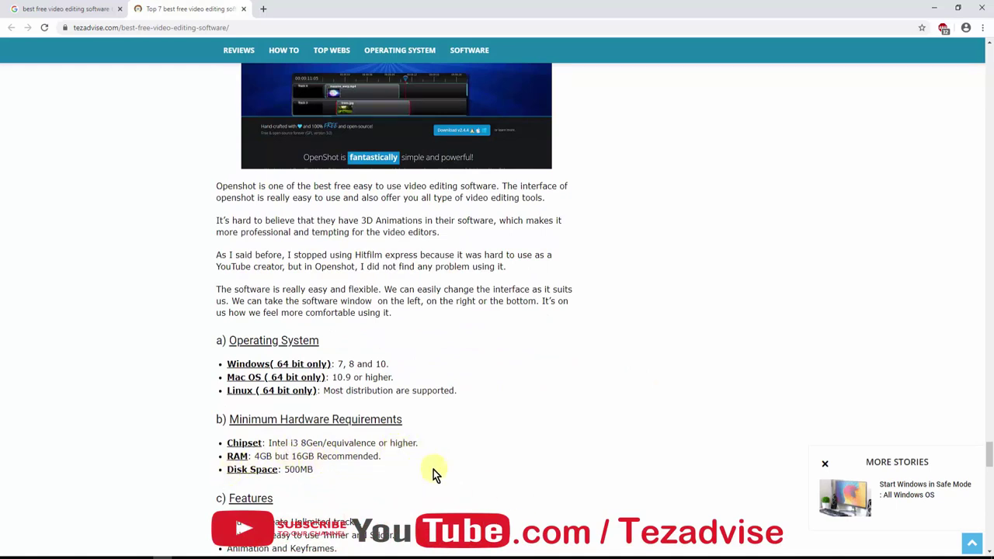
{"action": "scroll", "coordinate": [628, 248], "scroll_direction": "up", "scroll_amount": 1}
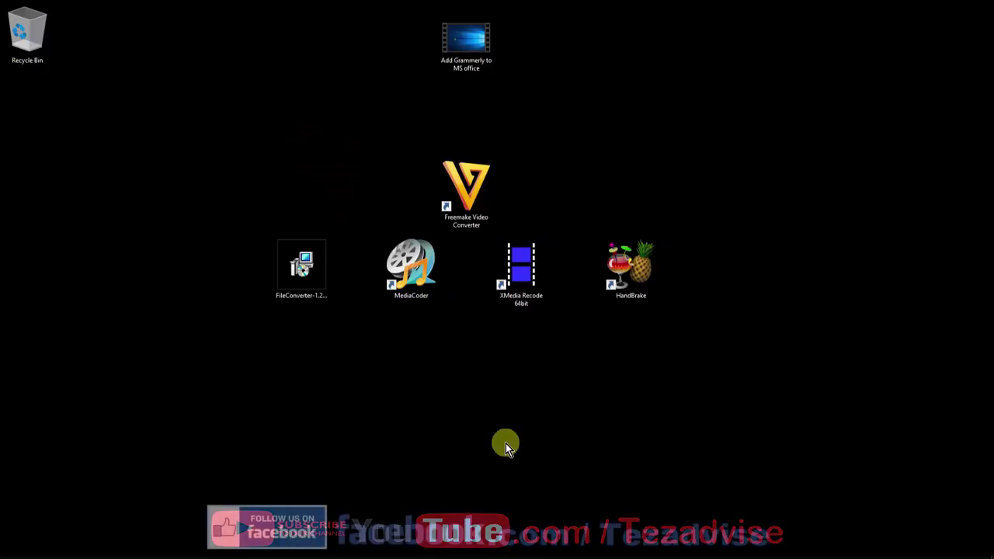
Launch Freemake Video Converter, dismiss its log-in prompt and pack activation form, then close it.
{"action": "left_click", "coordinate": [571, 182]}
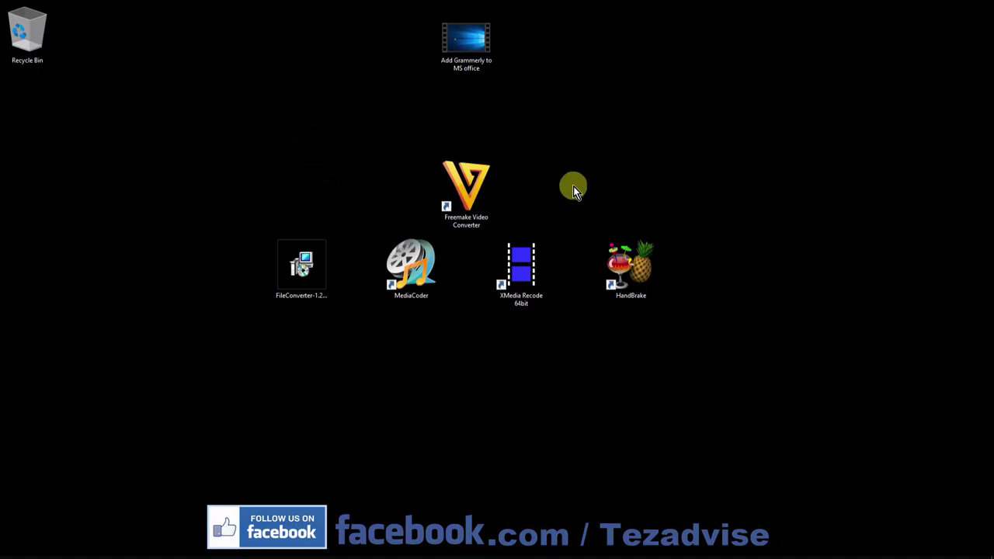
{"action": "double_click", "coordinate": [466, 186]}
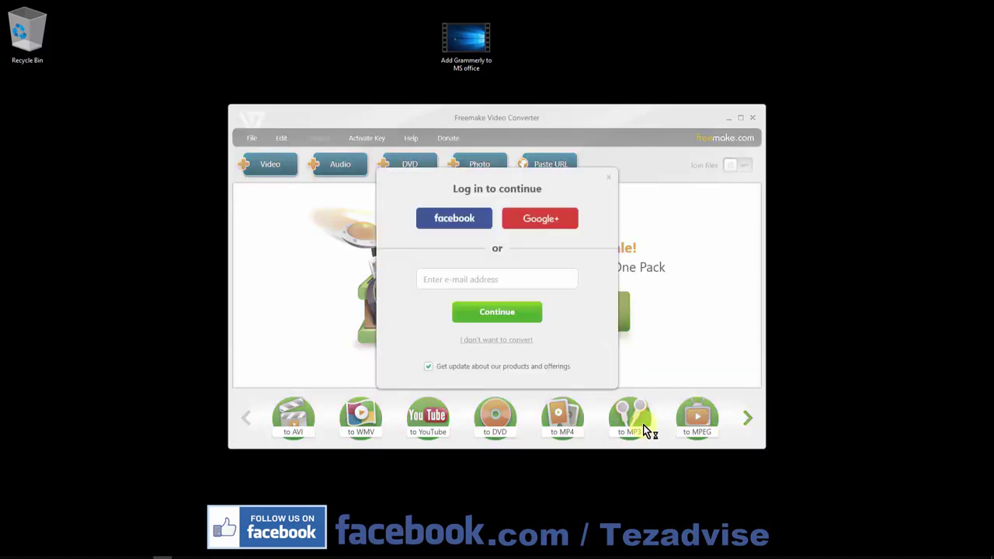
{"action": "key", "text": "Escape"}
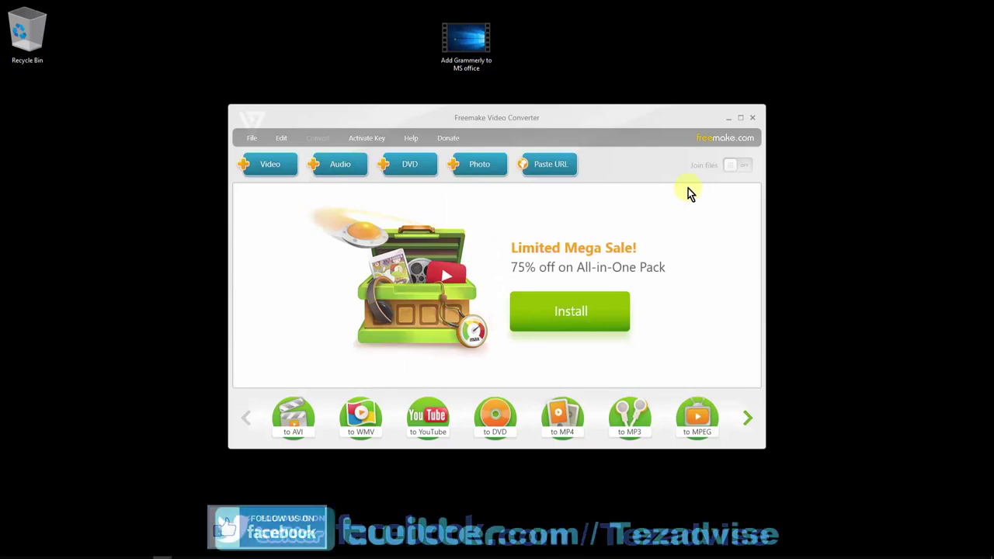
{"action": "left_click", "coordinate": [362, 142]}
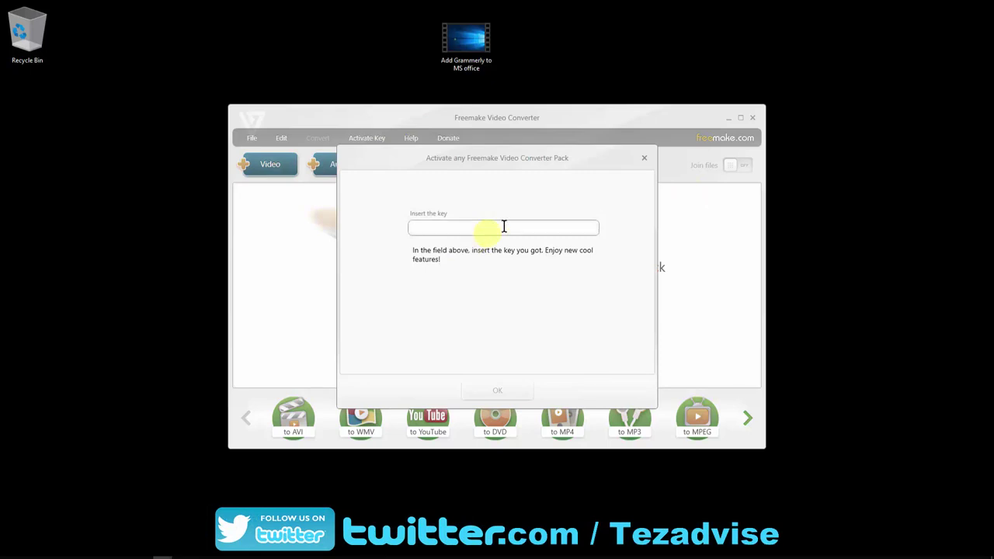
{"action": "left_click", "coordinate": [643, 159]}
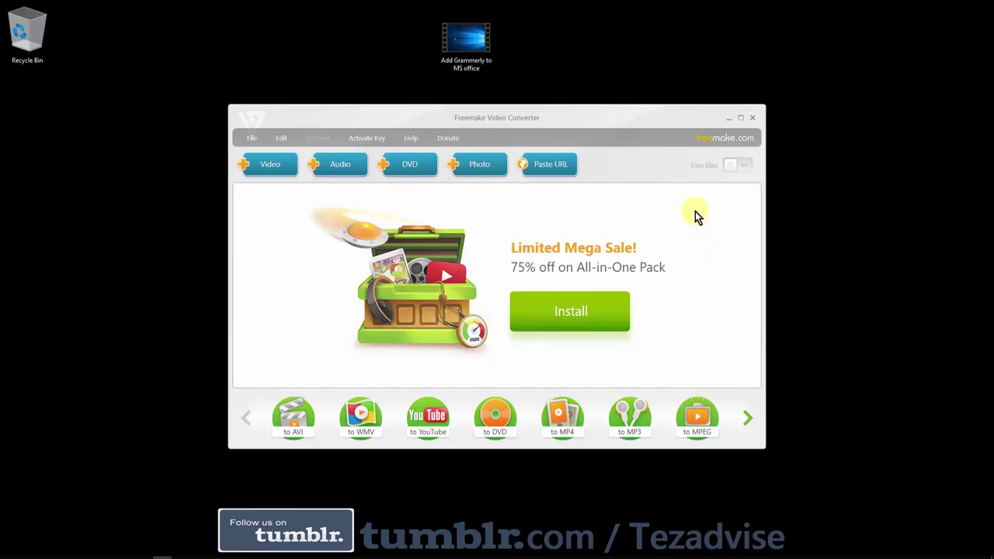
{"action": "left_click", "coordinate": [753, 118]}
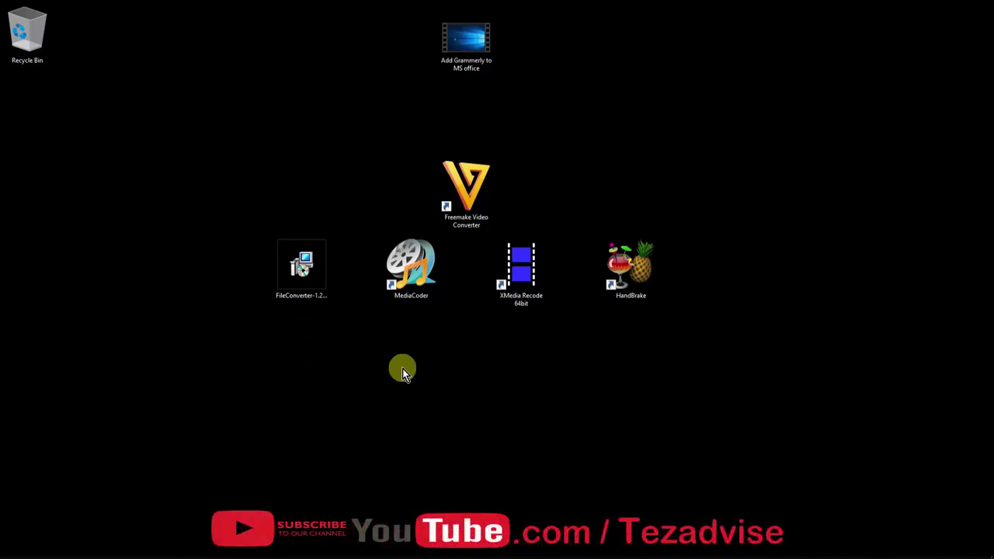
Start the File Converter installer and cancel the setup.
{"action": "double_click", "coordinate": [314, 275]}
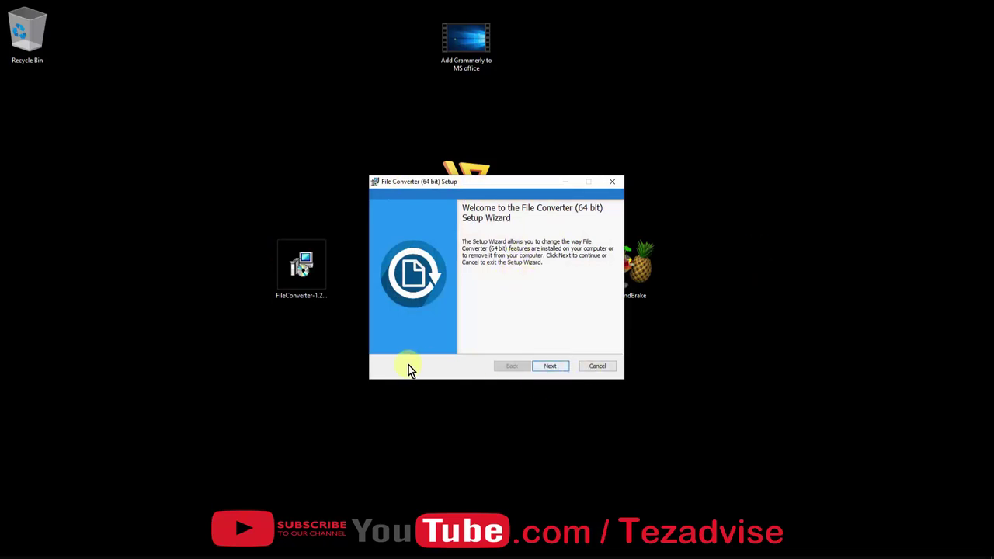
{"action": "left_click", "coordinate": [603, 366]}
{"action": "left_click", "coordinate": [473, 298]}
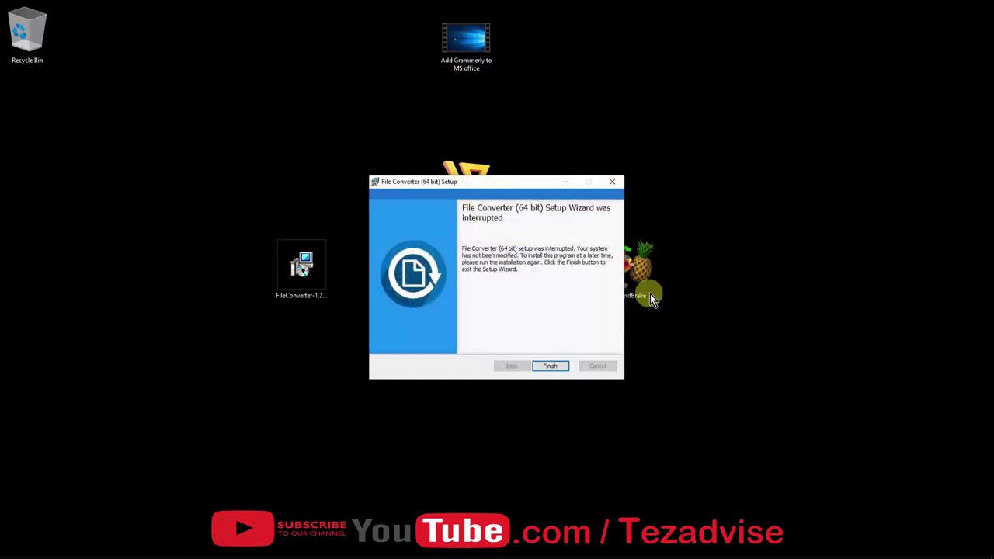
{"action": "left_click", "coordinate": [550, 366]}
Launch File Converter from the Start menu's recently added apps and dismiss its information window.
{"action": "key", "text": "super"}
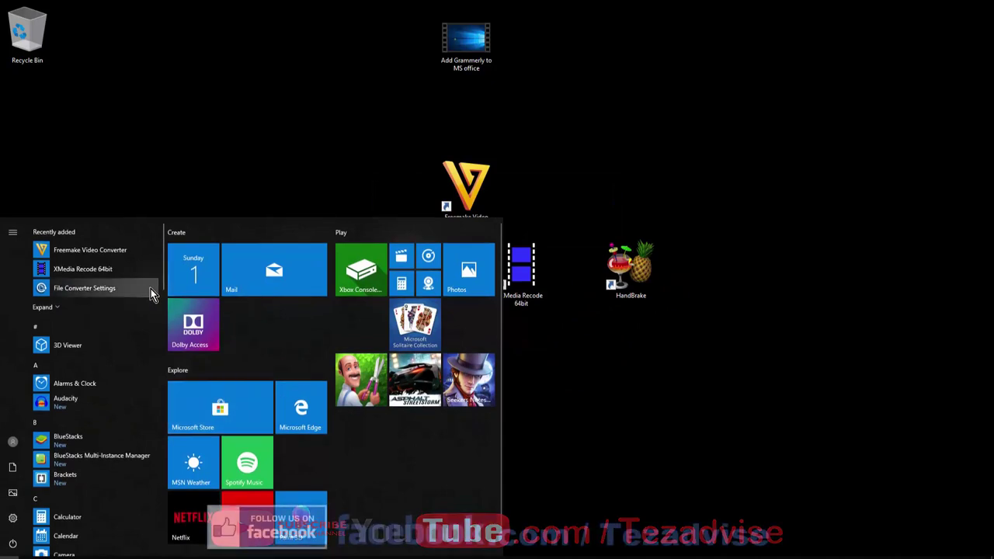
{"action": "left_click", "coordinate": [46, 307]}
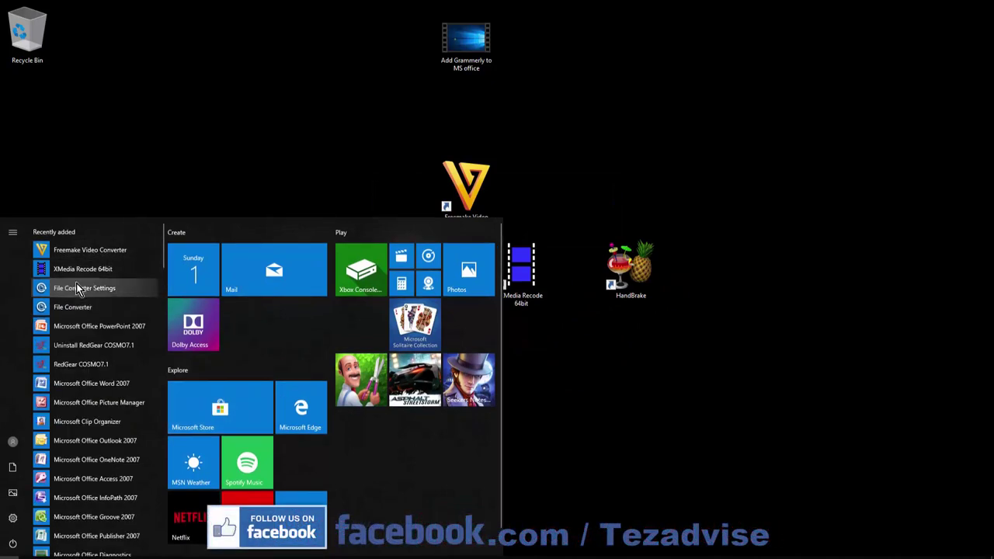
{"action": "left_click", "coordinate": [78, 310]}
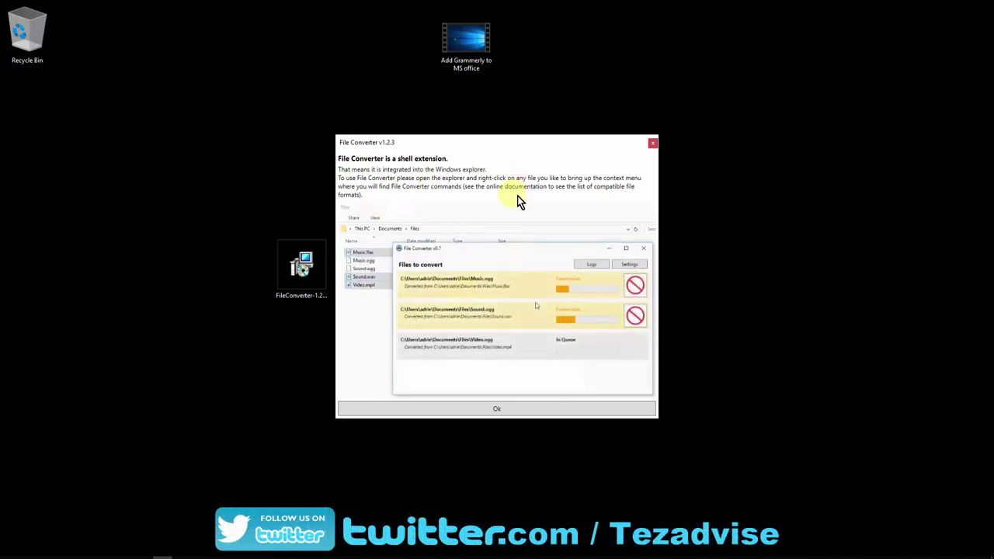
{"action": "left_click", "coordinate": [533, 410]}
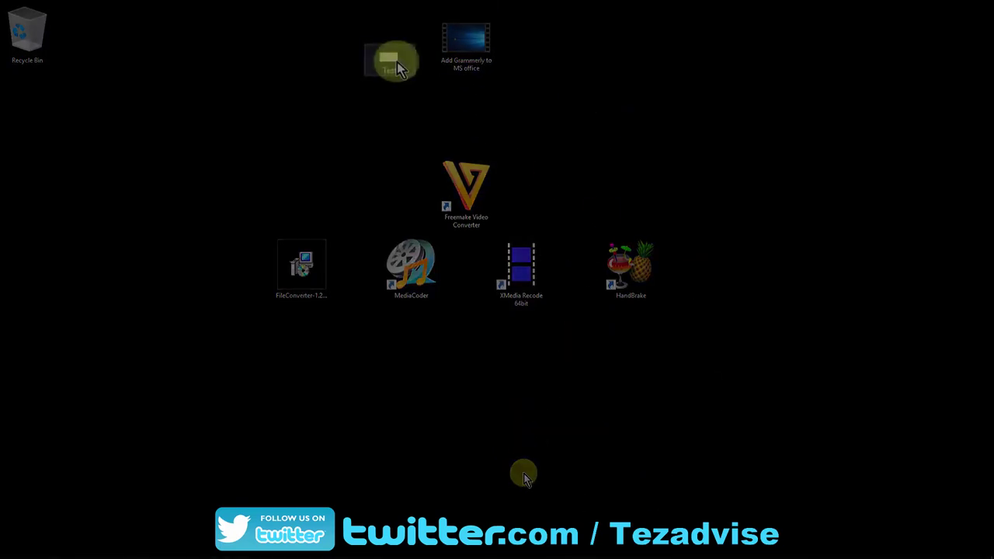
Convert the desktop Test video with File Converter > To Mp4 (low quality).
{"action": "right_click", "coordinate": [397, 68]}
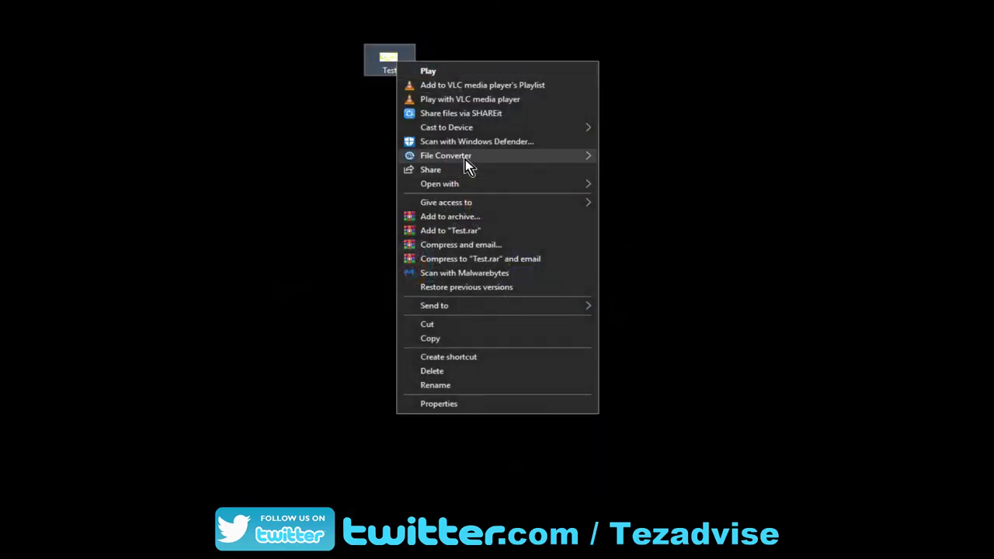
{"action": "mouse_move", "coordinate": [465, 158]}
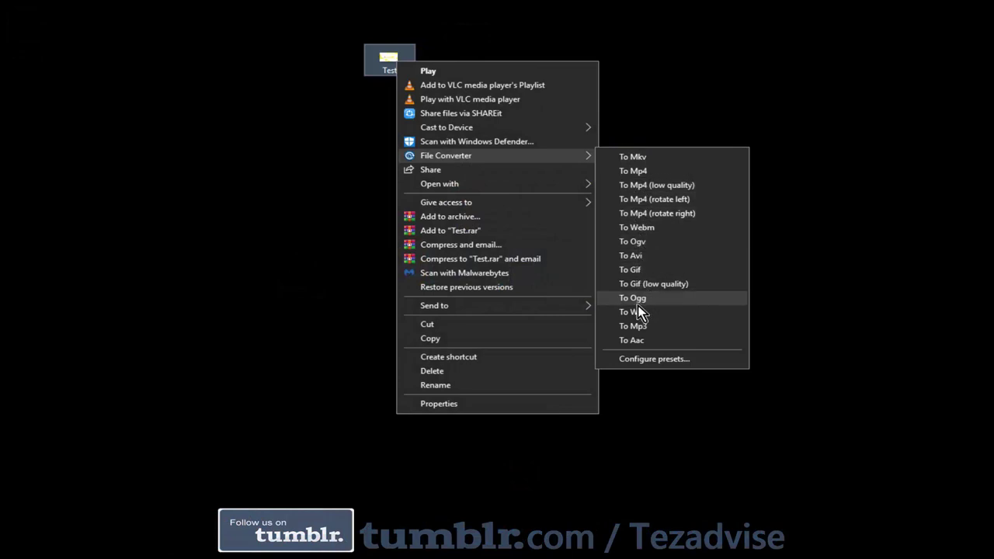
{"action": "left_click", "coordinate": [680, 187]}
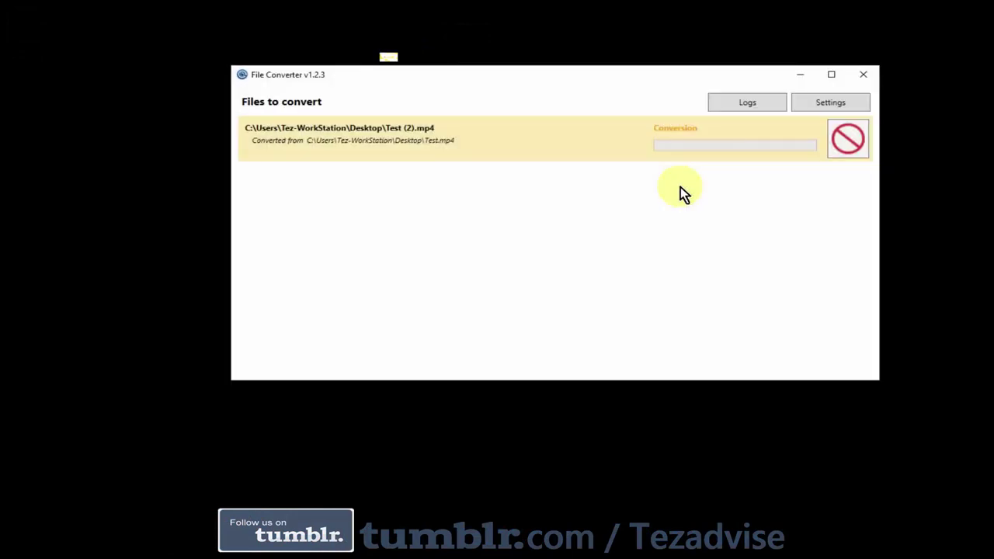
Move Test (2) to the desktop's left and check the original Test file's 77.9 MB size.
{"action": "left_click_drag", "start_coordinate": [62, 6], "coordinate": [129, 169]}
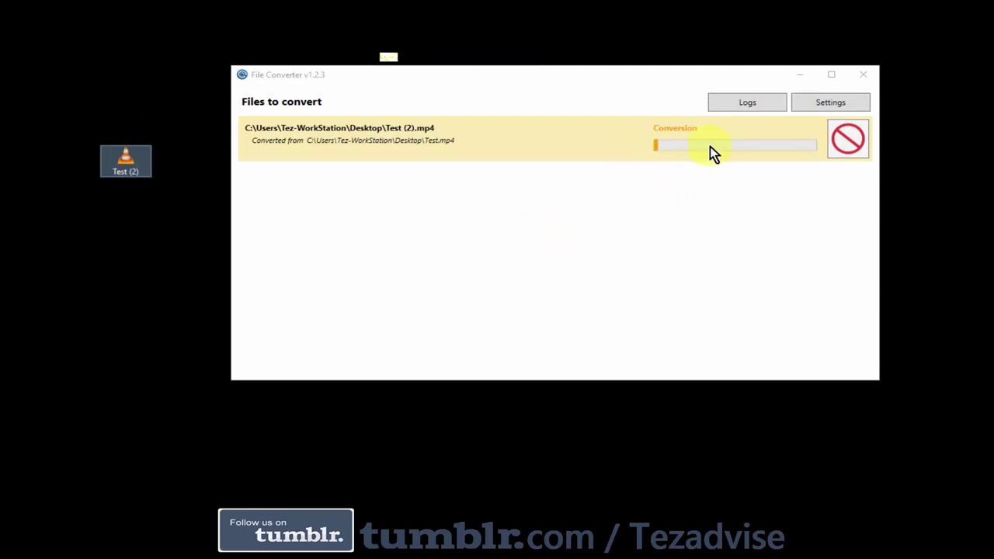
{"action": "right_click", "coordinate": [393, 56]}
{"action": "left_click", "coordinate": [501, 400]}
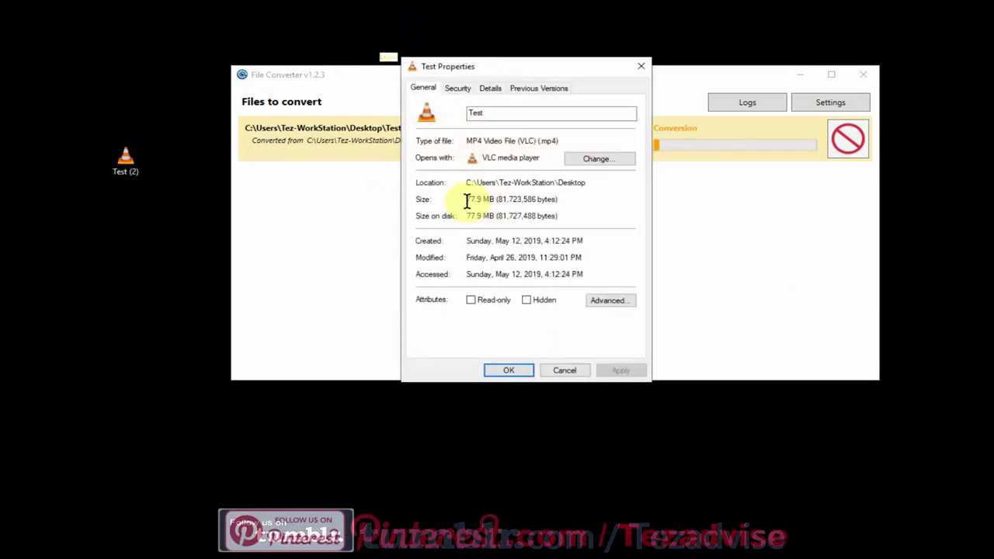
{"action": "left_click_drag", "start_coordinate": [466, 199], "coordinate": [494, 199]}
{"action": "left_click", "coordinate": [566, 369]}
Open Test (2)'s properties and highlight its 50.4 MB size.
{"action": "right_click", "coordinate": [125, 159]}
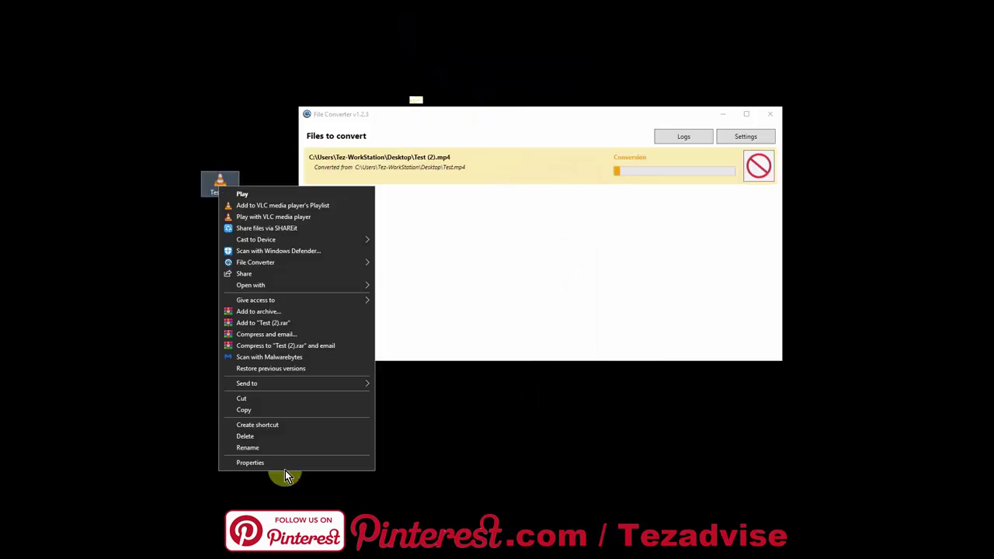
{"action": "left_click", "coordinate": [264, 463]}
{"action": "key", "text": "Escape"}
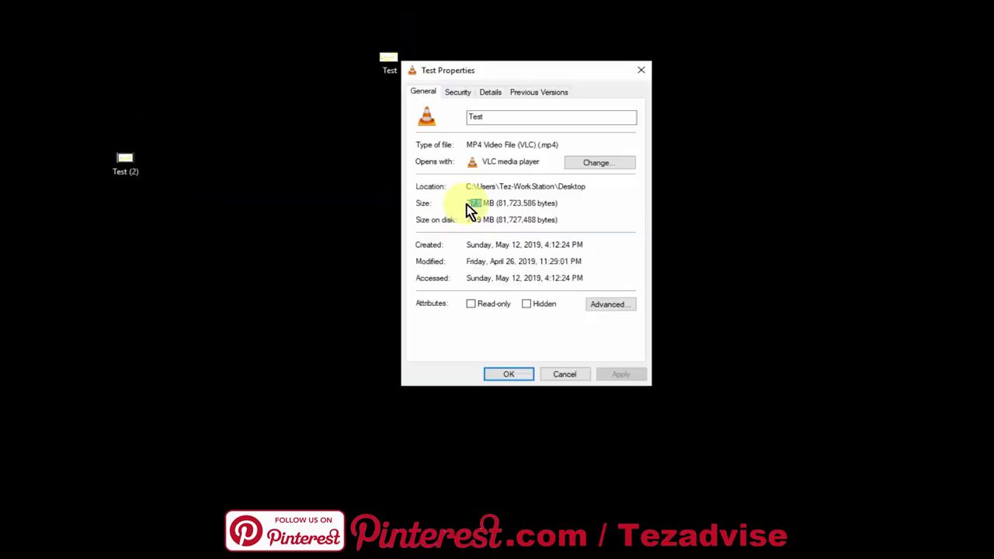
{"action": "left_click", "coordinate": [641, 69]}
{"action": "right_click", "coordinate": [125, 159]}
{"action": "left_click", "coordinate": [194, 501]}
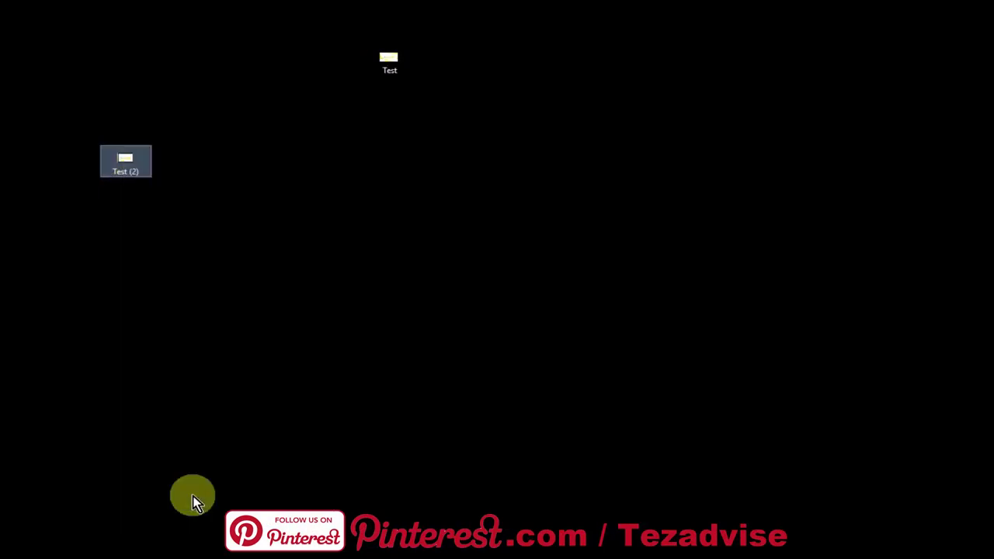
{"action": "left_click_drag", "start_coordinate": [224, 301], "coordinate": [186, 301]}
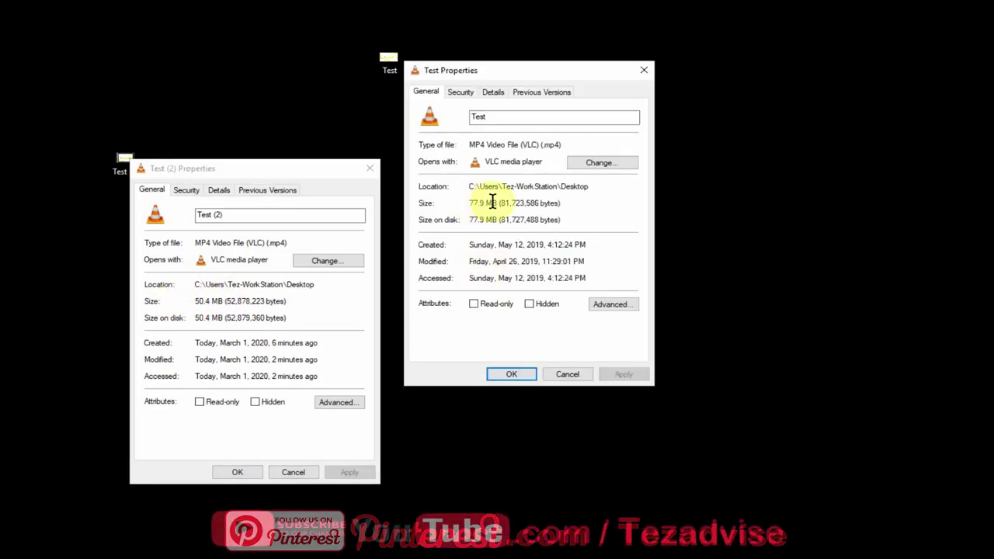
Point out Test (2)'s creation date, then close both properties windows.
{"action": "left_click", "coordinate": [489, 203]}
{"action": "left_click", "coordinate": [224, 303]}
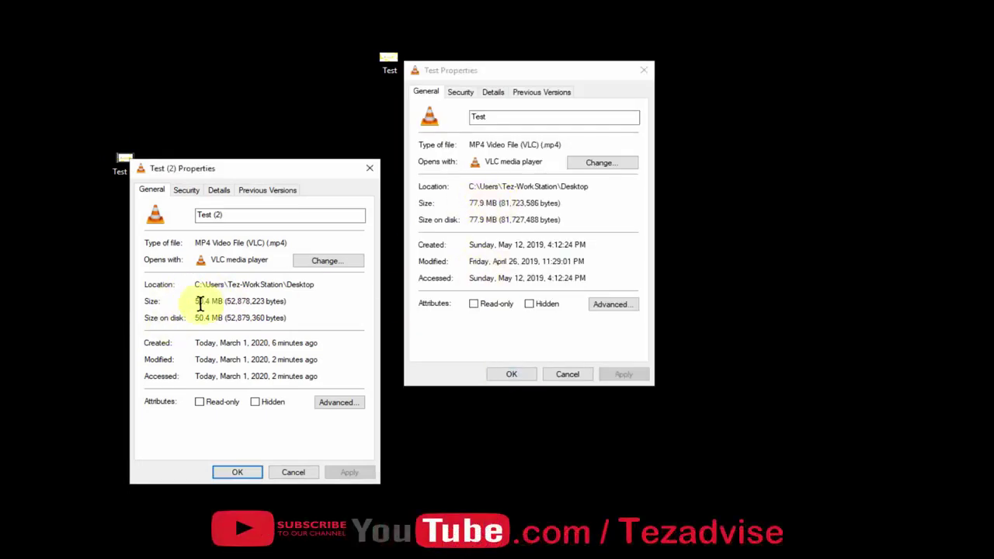
{"action": "left_click", "coordinate": [321, 344]}
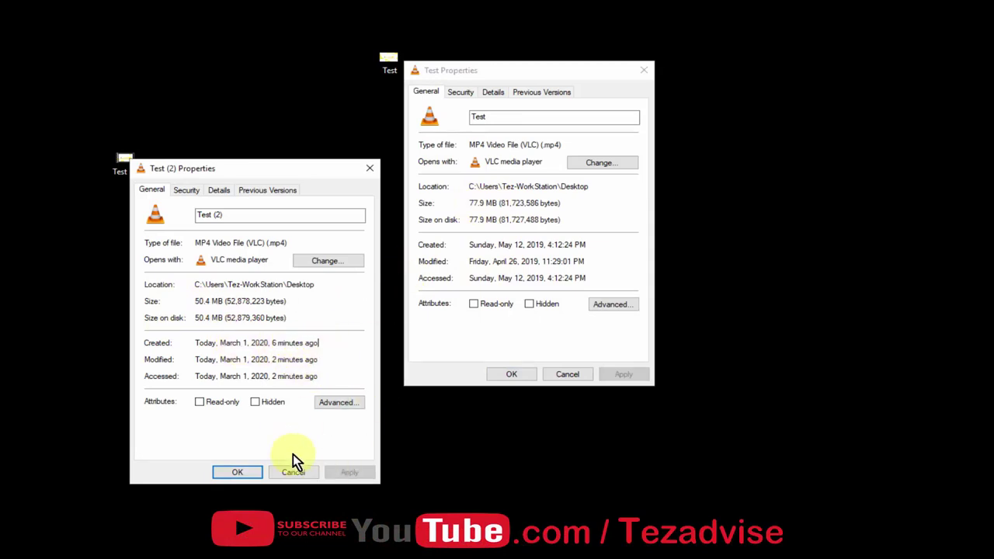
{"action": "left_click", "coordinate": [308, 473]}
{"action": "left_click", "coordinate": [583, 374]}
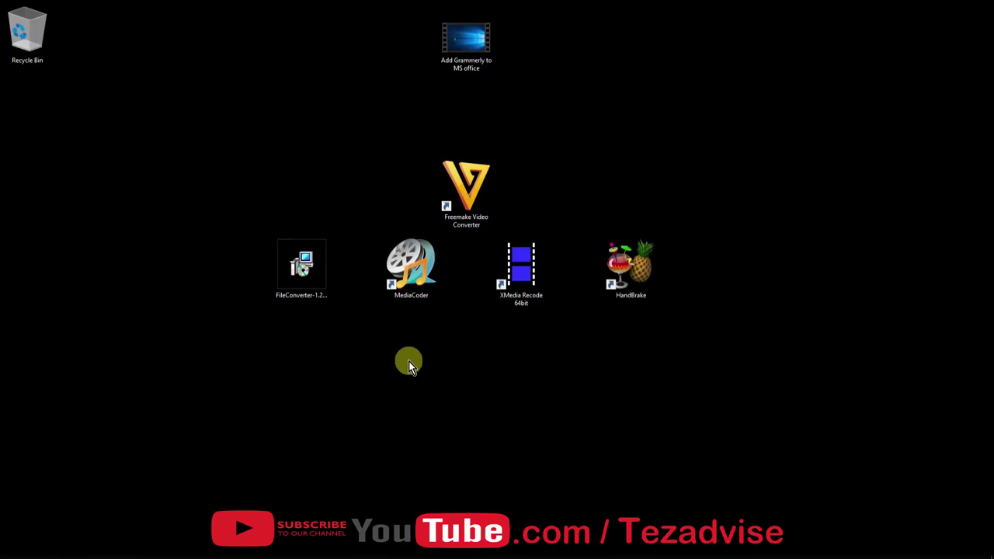
Launch MediaCoder, drag Add Grammerly to MS office.mp4 into its queue, and select it to view properties.
{"action": "double_click", "coordinate": [408, 272]}
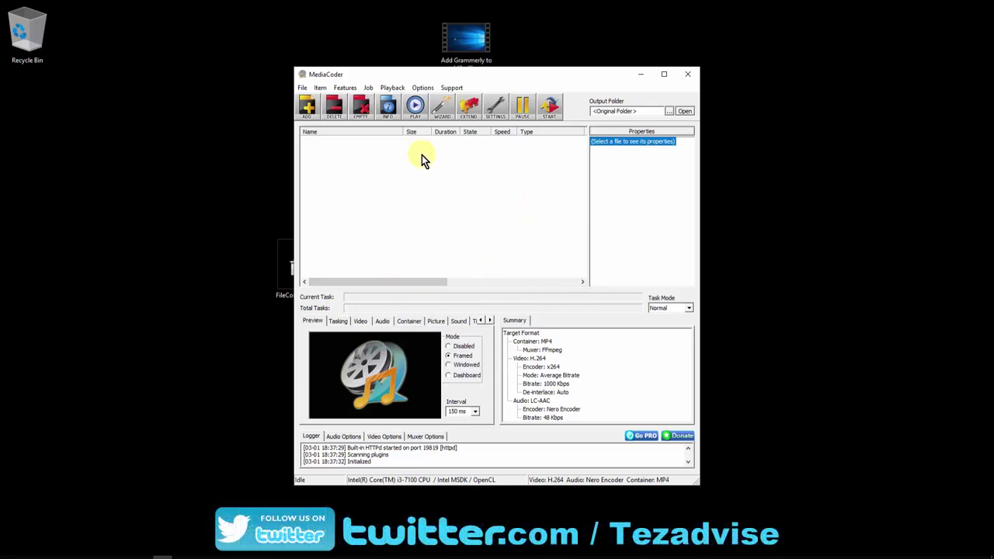
{"action": "left_click_drag", "start_coordinate": [501, 80], "coordinate": [596, 113]}
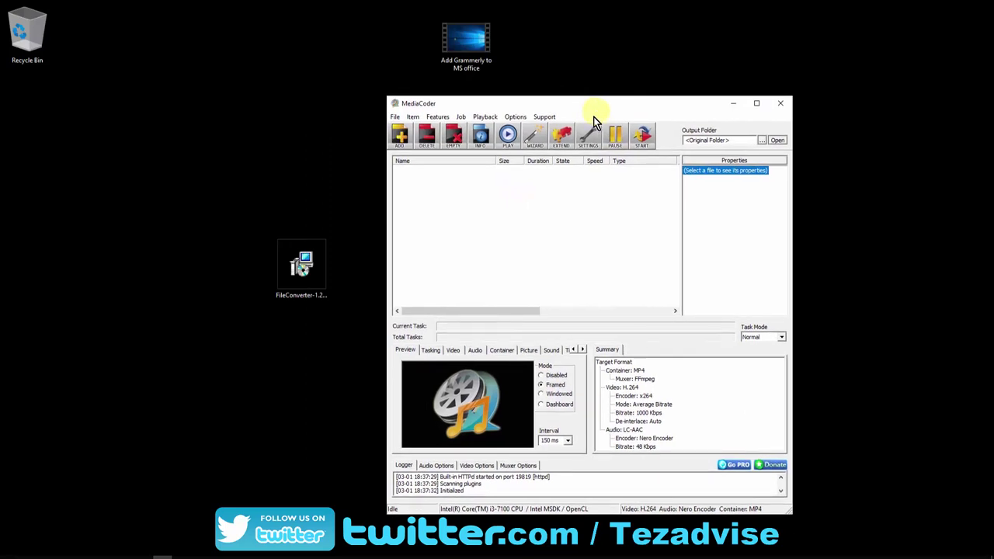
{"action": "left_click_drag", "start_coordinate": [466, 39], "coordinate": [468, 224]}
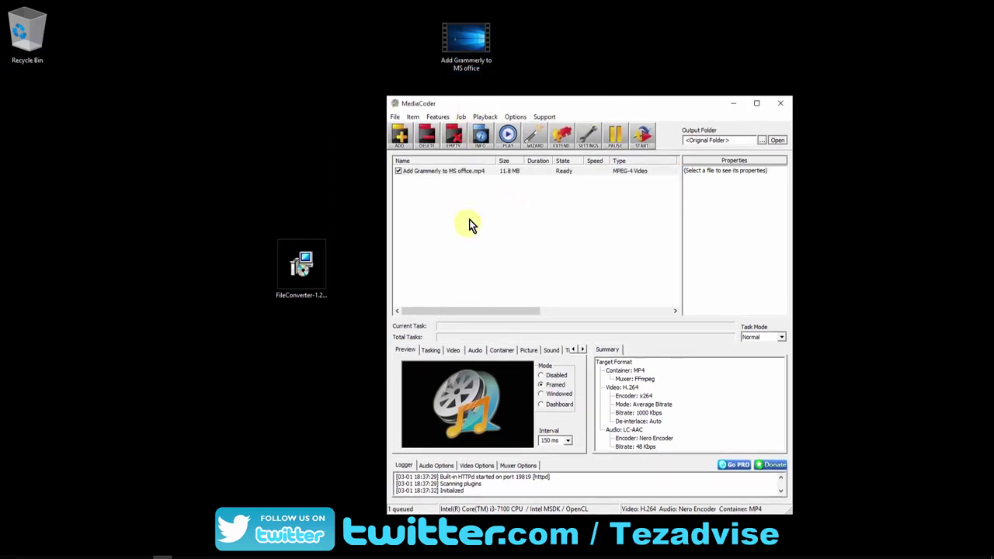
{"action": "left_click", "coordinate": [466, 172]}
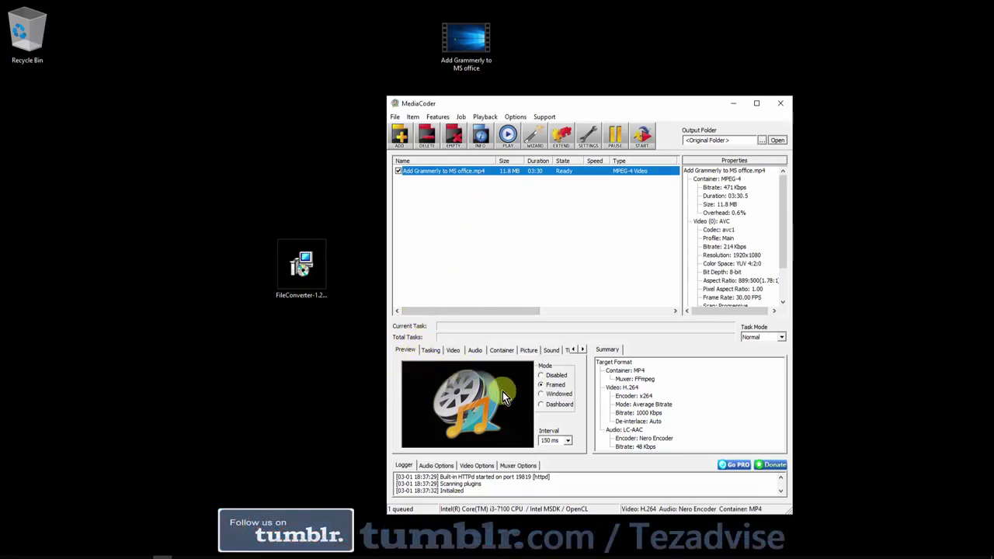
Untick All Cores under Cores Allocation on the Tasking tab so only two cores are used.
{"action": "left_click", "coordinate": [430, 350]}
{"action": "left_click", "coordinate": [404, 351]}
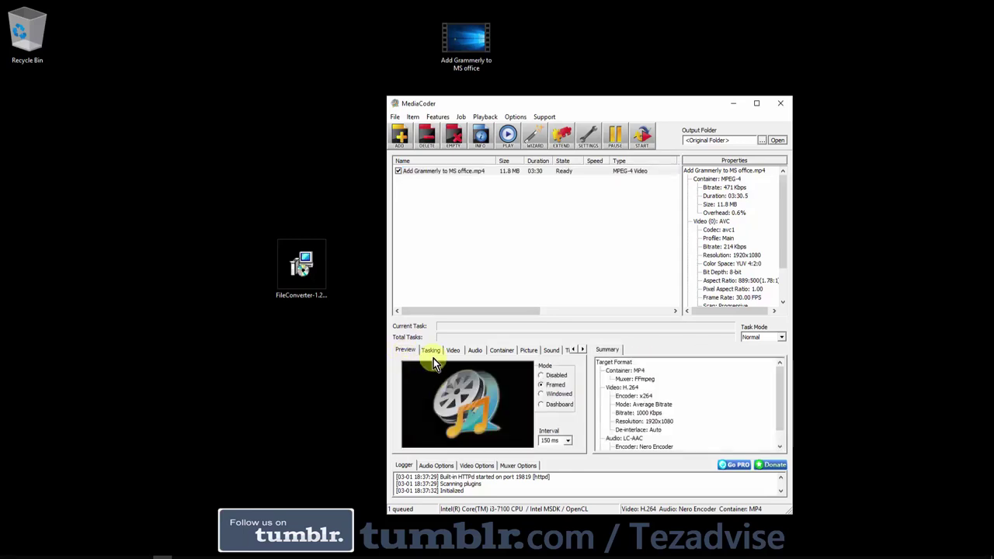
{"action": "left_click", "coordinate": [430, 350]}
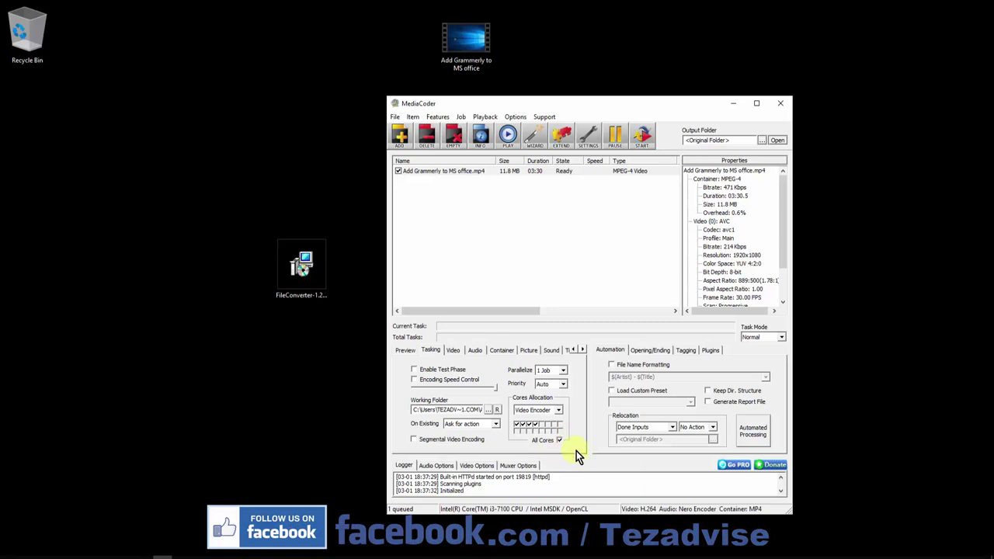
{"action": "left_click", "coordinate": [559, 440]}
{"action": "left_click", "coordinate": [517, 425]}
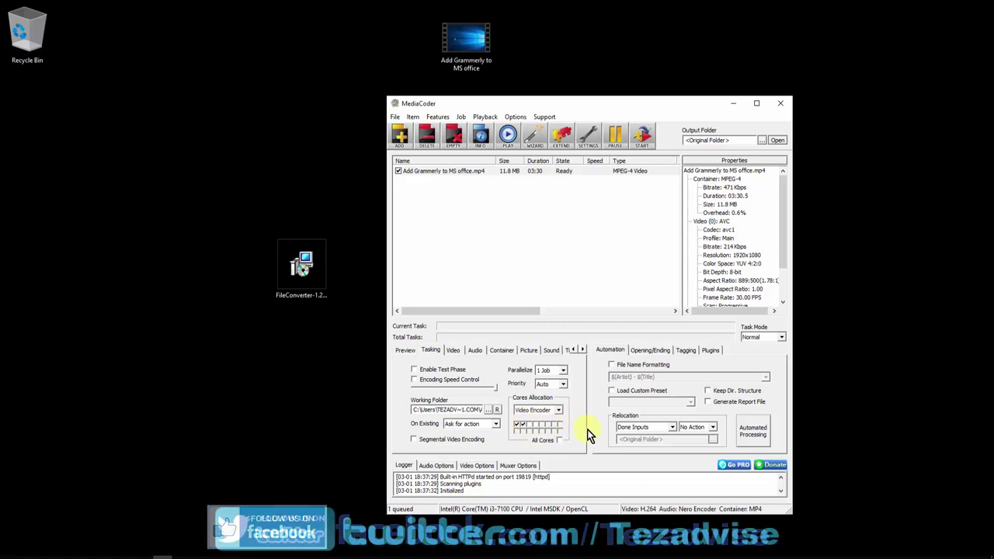
Tick GPU for both Encoder and Source on the Video tab, accepting the Intel hardware notice.
{"action": "left_click", "coordinate": [458, 353]}
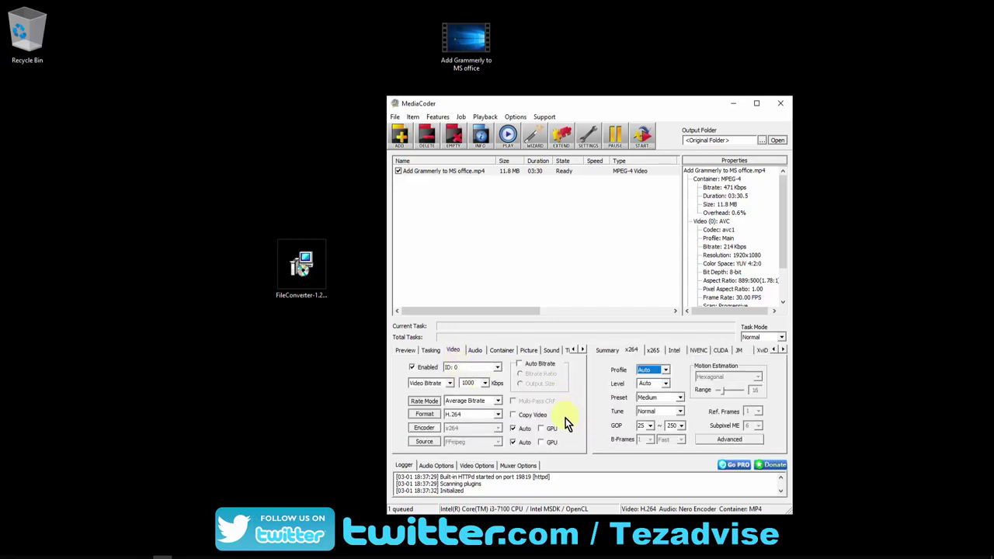
{"action": "left_click", "coordinate": [541, 427]}
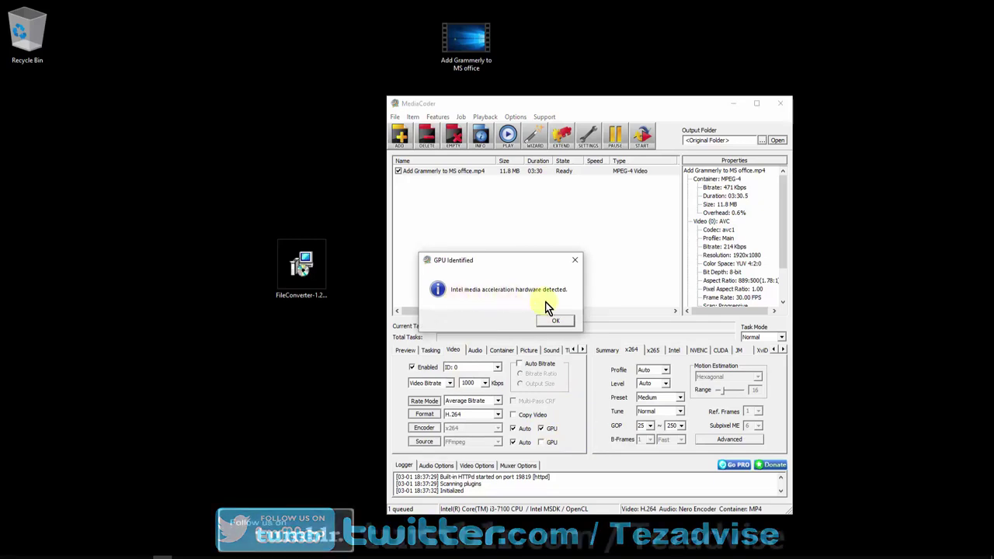
{"action": "left_click", "coordinate": [557, 320]}
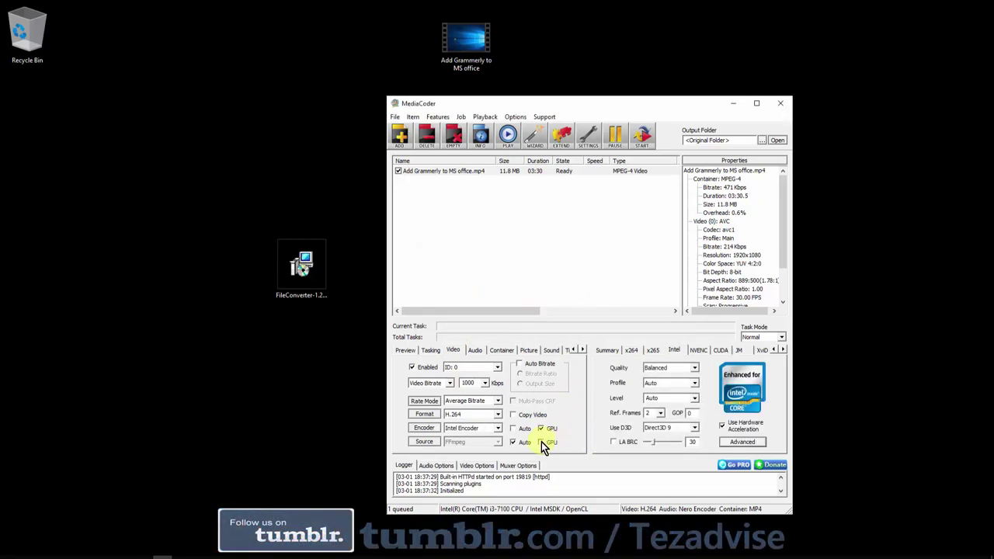
{"action": "left_click", "coordinate": [541, 442]}
Look over the Audio settings and the Container formats, keeping MP4.
{"action": "left_click", "coordinate": [475, 350]}
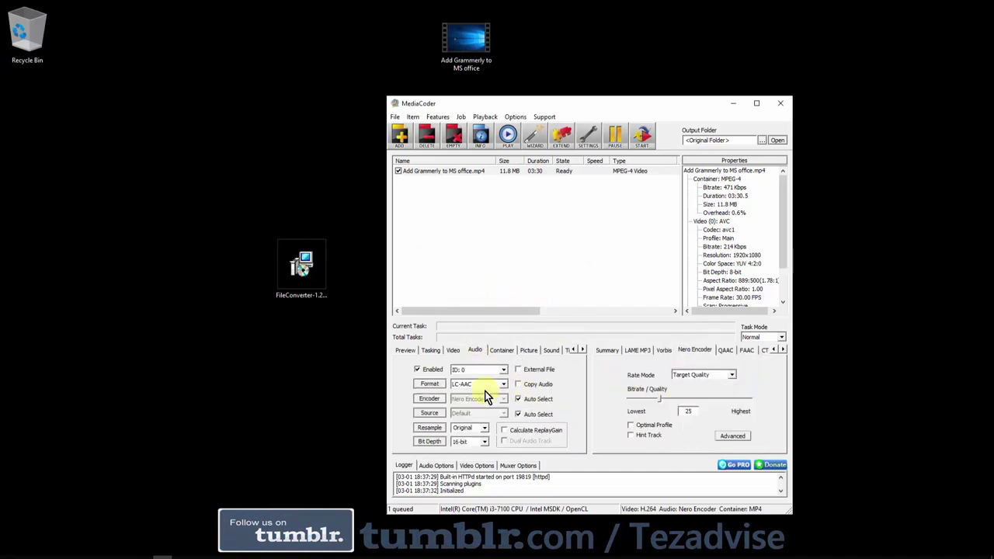
{"action": "left_click", "coordinate": [502, 350]}
{"action": "left_click", "coordinate": [513, 372]}
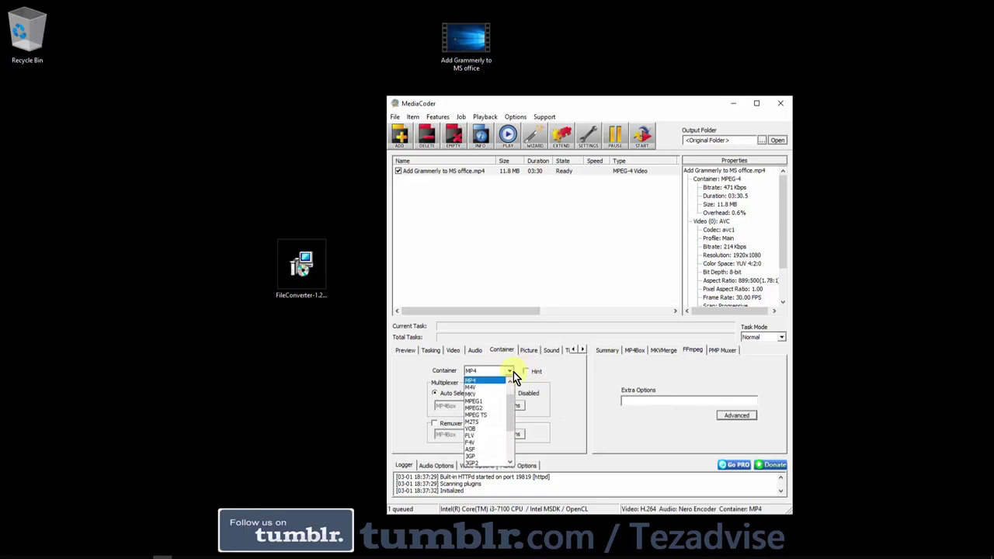
{"action": "left_click", "coordinate": [513, 372]}
Browse the Picture, Sound (keeping Stereo output), Time and Subtitle settings.
{"action": "left_click", "coordinate": [528, 350]}
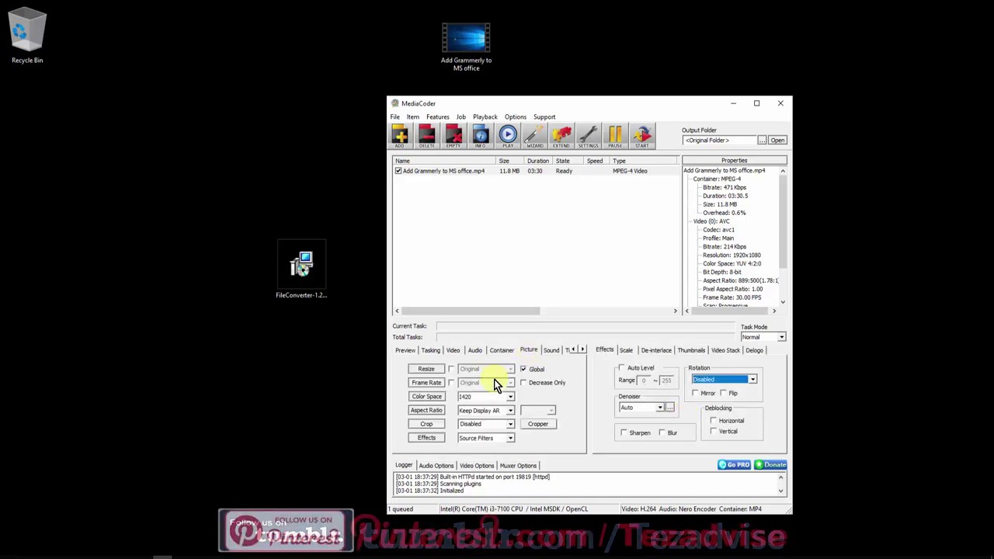
{"action": "left_click", "coordinate": [551, 350]}
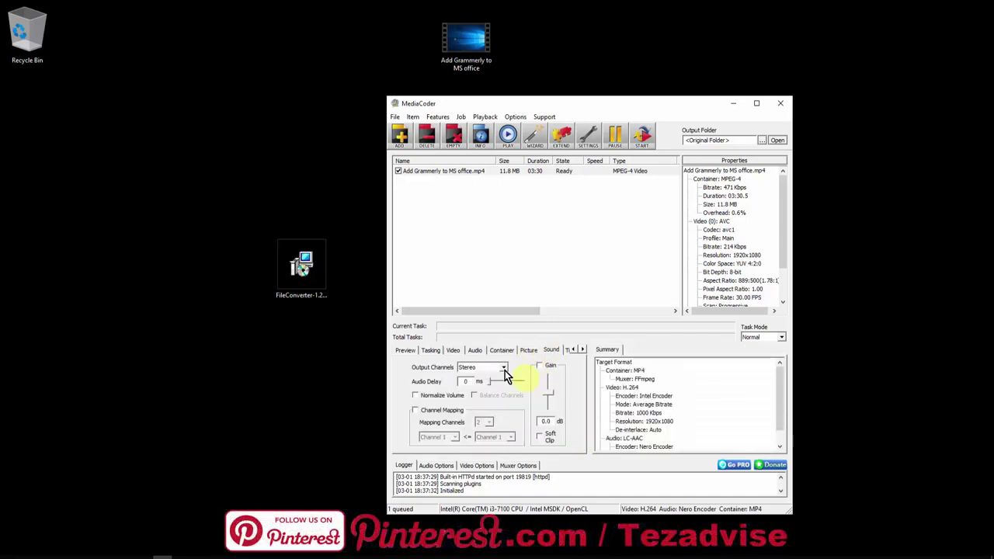
{"action": "left_click", "coordinate": [503, 368]}
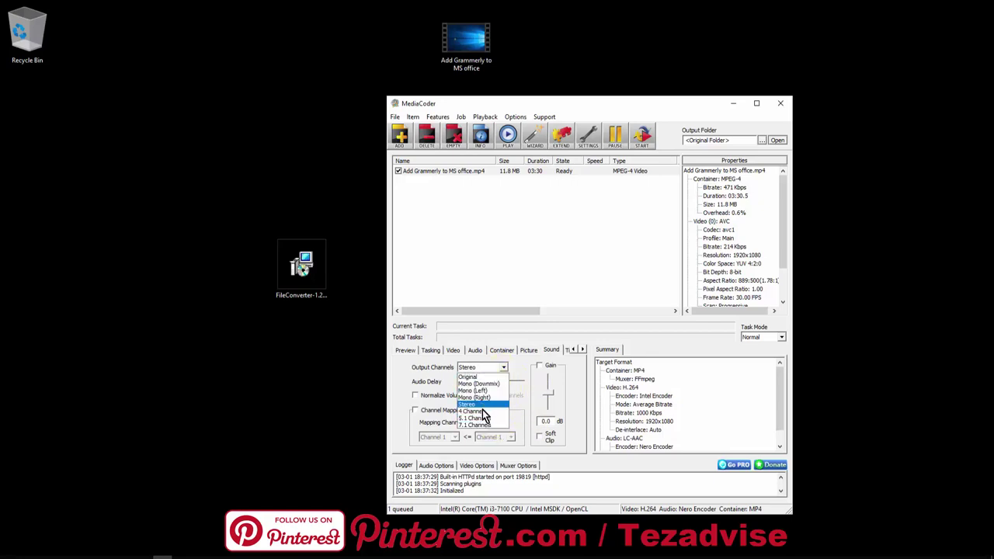
{"action": "left_click", "coordinate": [569, 349]}
{"action": "left_click", "coordinate": [582, 350]}
{"action": "left_click", "coordinate": [549, 351]}
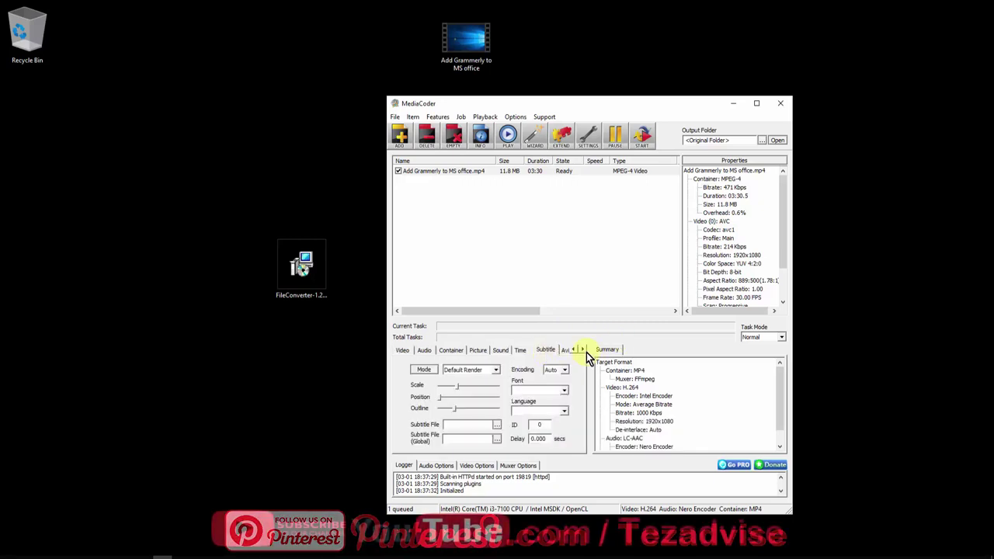
{"action": "left_click", "coordinate": [585, 352]}
View the AviSynth settings for the queued video, then close MediaCoder.
{"action": "left_click", "coordinate": [550, 350]}
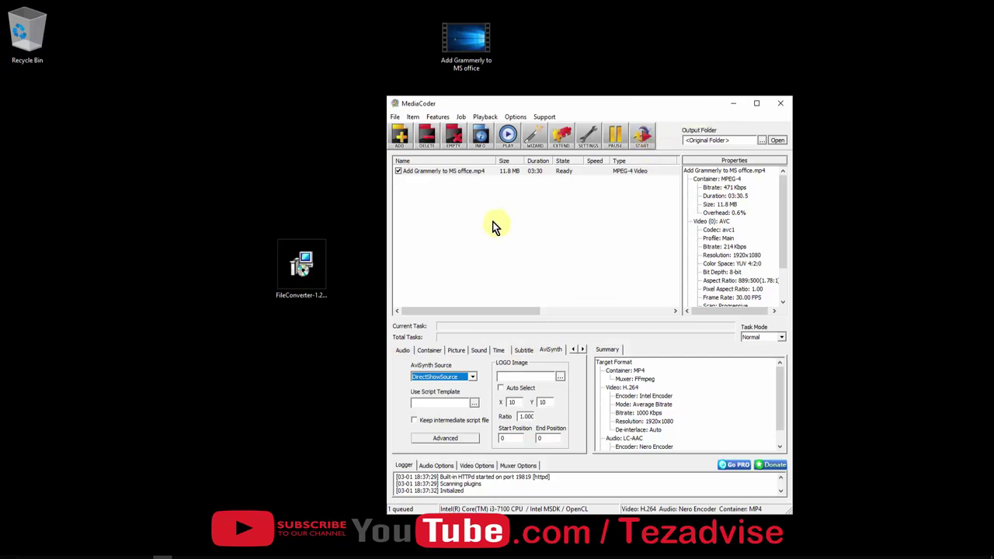
{"action": "left_click", "coordinate": [433, 172]}
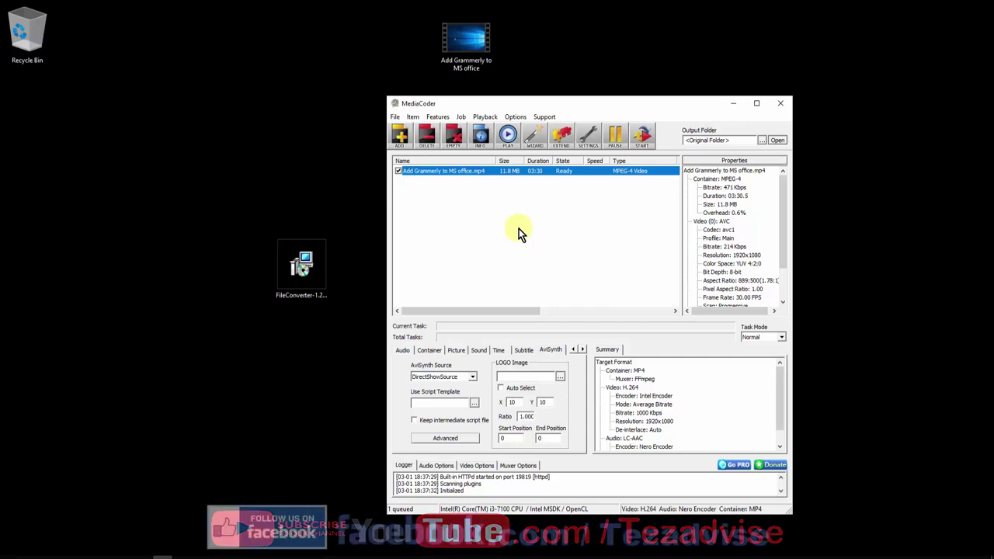
{"action": "left_click", "coordinate": [781, 104]}
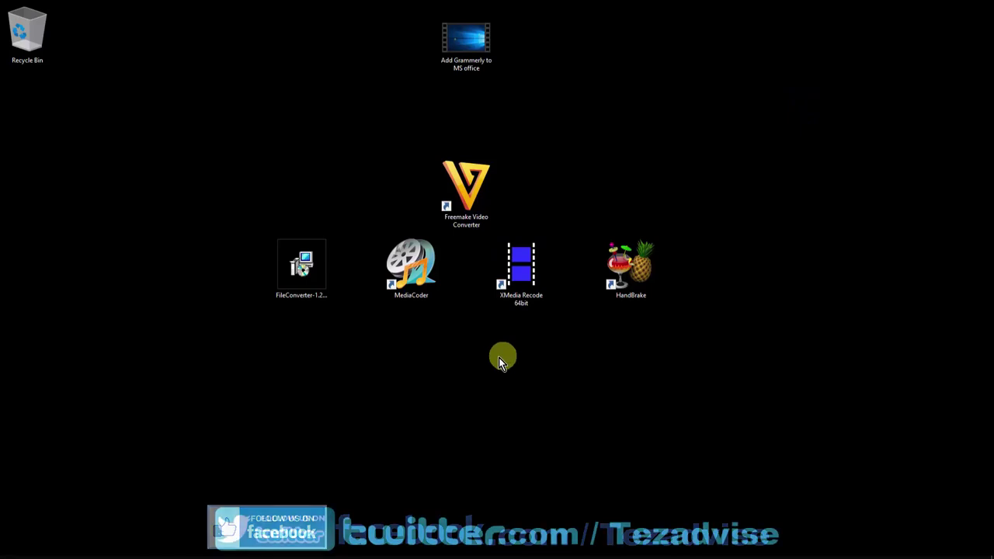
Launch XMedia Recode, center its window, and drag in the Add Grammerly to MS office video.
{"action": "left_click", "coordinate": [530, 271]}
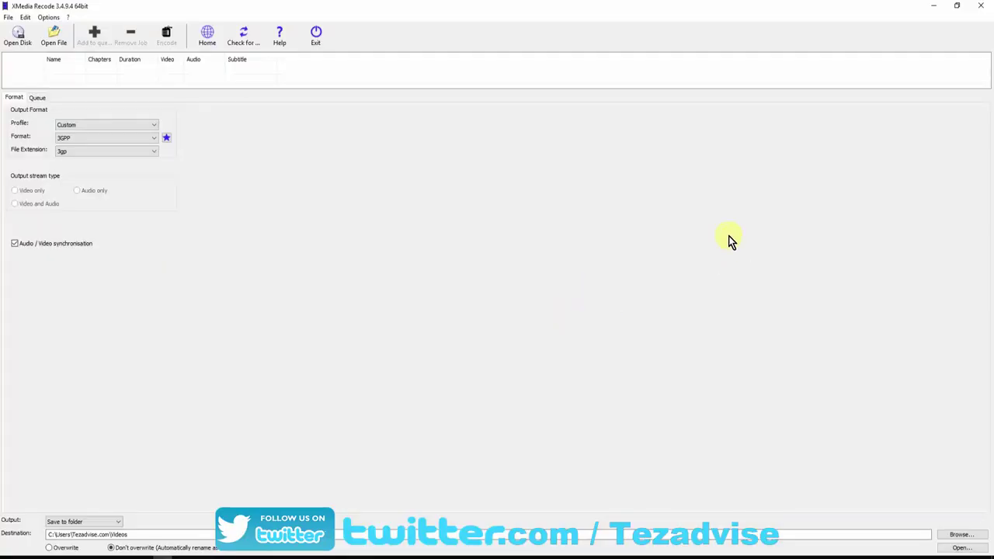
{"action": "left_click", "coordinate": [956, 6]}
{"action": "left_click_drag", "start_coordinate": [485, 20], "coordinate": [586, 103]}
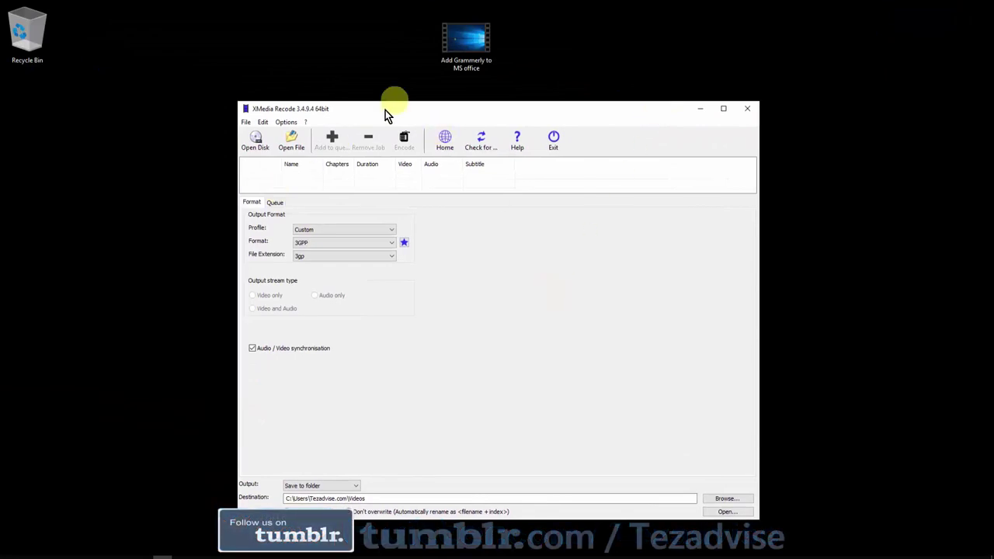
{"action": "left_click_drag", "start_coordinate": [386, 115], "coordinate": [437, 127]}
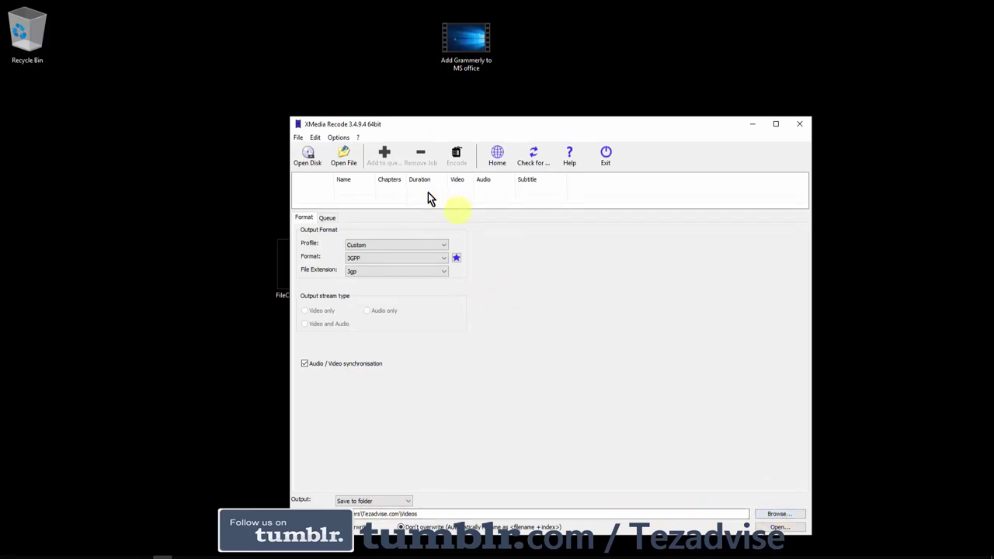
{"action": "left_click_drag", "start_coordinate": [470, 38], "coordinate": [514, 261]}
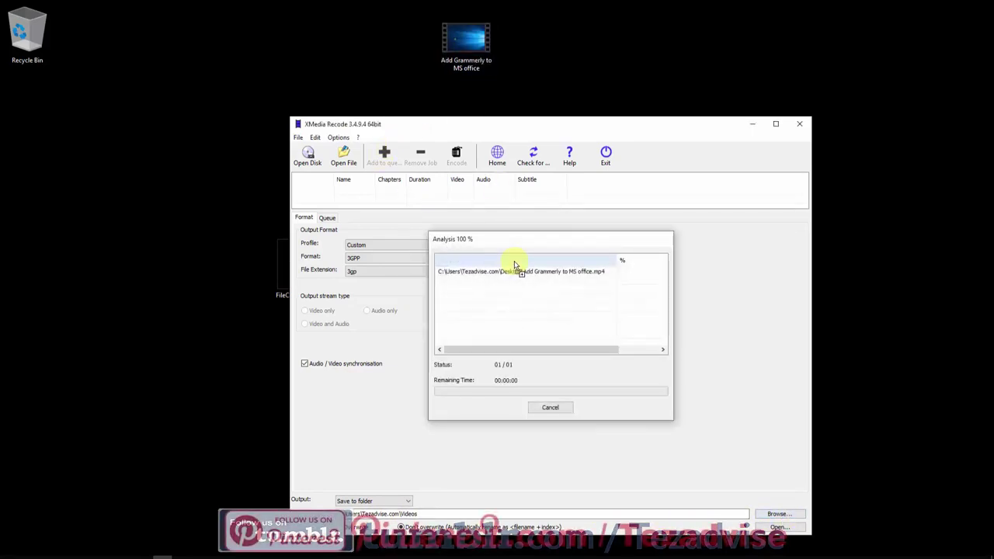
{"action": "left_click", "coordinate": [419, 250]}
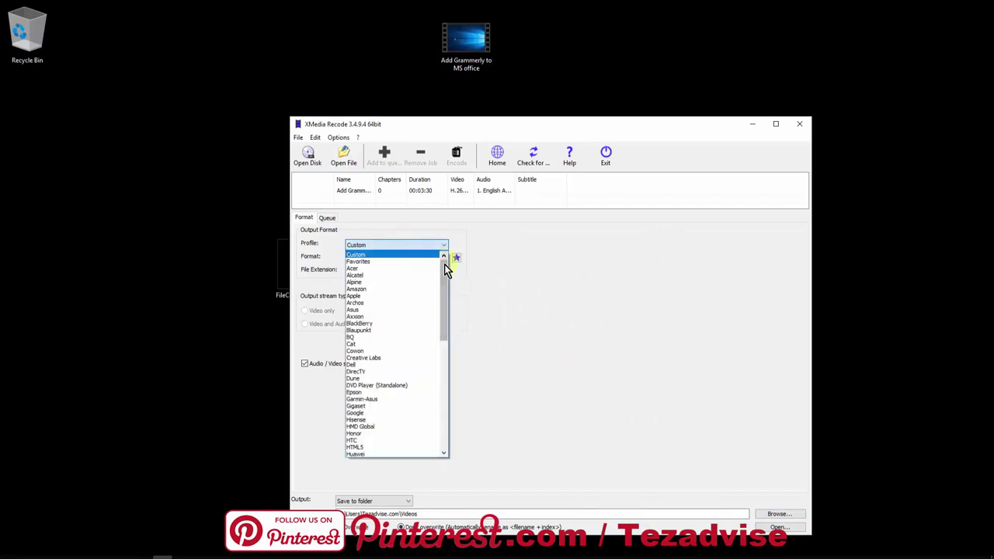
Keep the Custom profile and choose MP4 as the output format.
{"action": "left_click_drag", "start_coordinate": [444, 264], "coordinate": [443, 293]}
{"action": "left_click", "coordinate": [302, 219]}
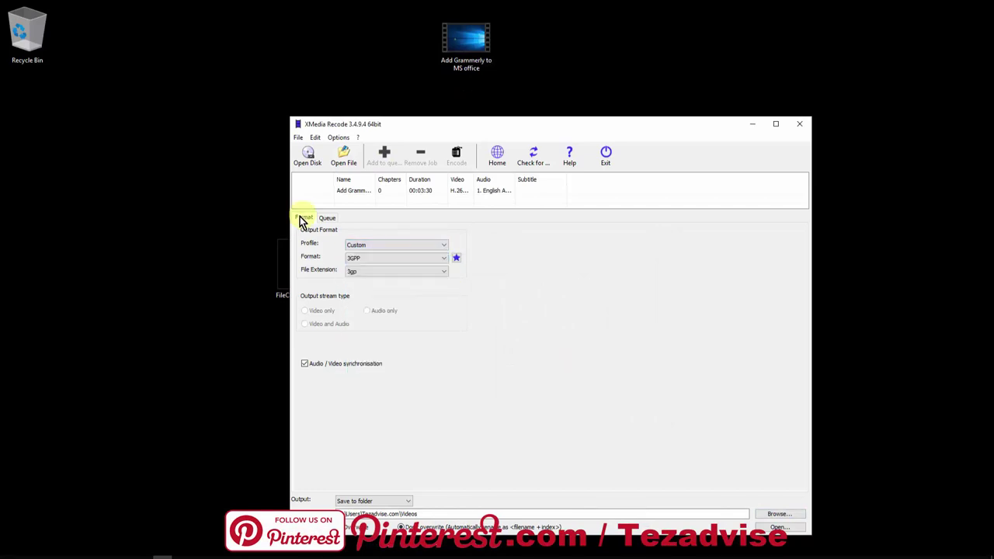
{"action": "left_click", "coordinate": [394, 245]}
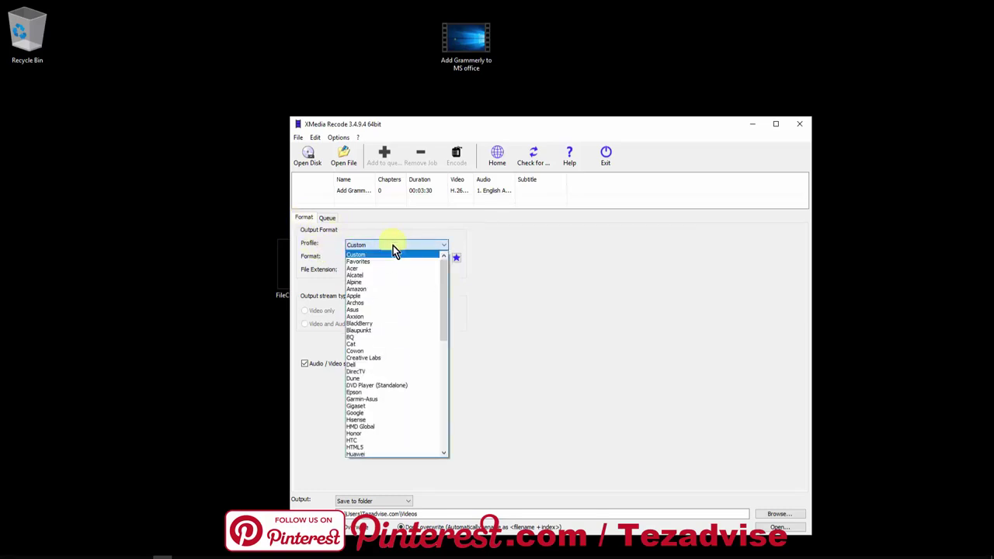
{"action": "left_click", "coordinate": [396, 257]}
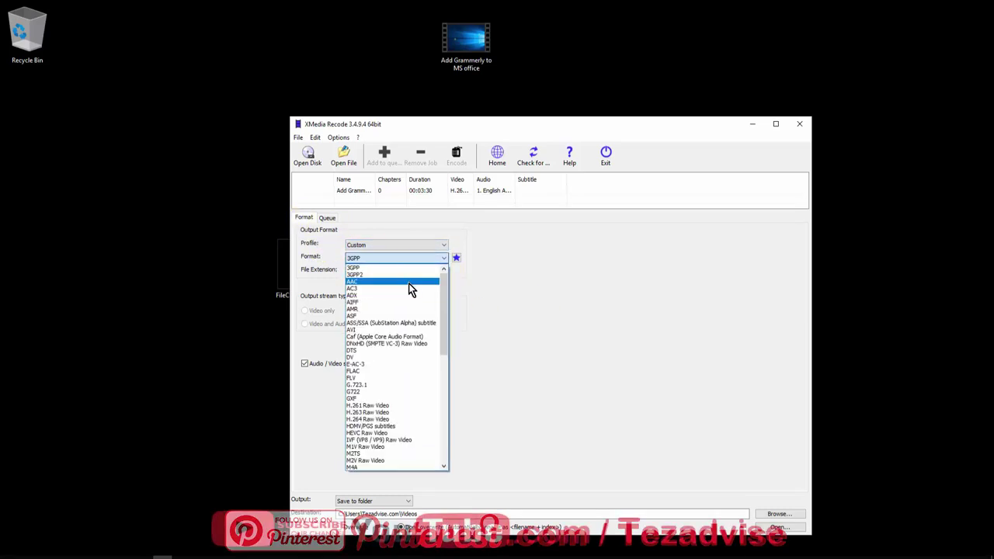
{"action": "scroll", "coordinate": [366, 342], "scroll_direction": "down", "scroll_amount": 9}
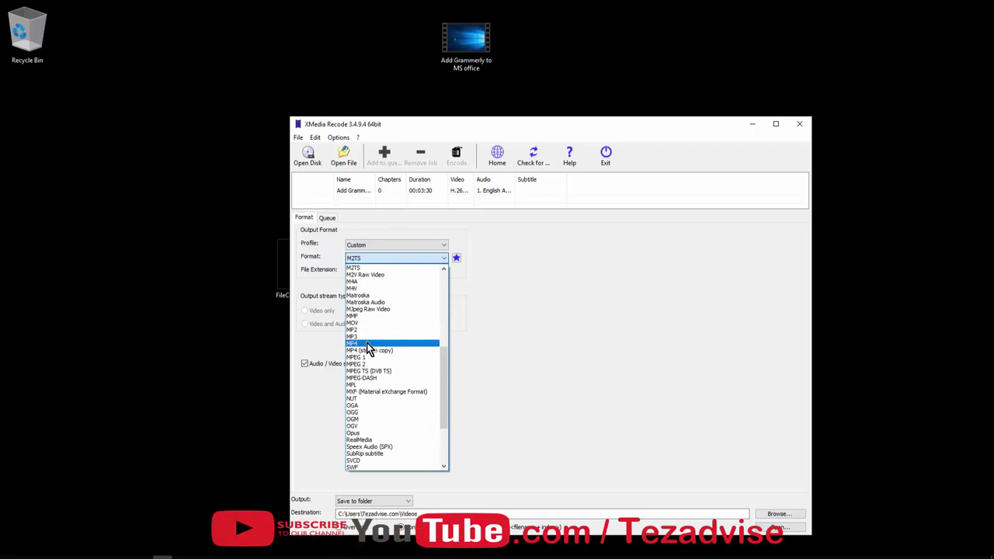
{"action": "left_click", "coordinate": [367, 342]}
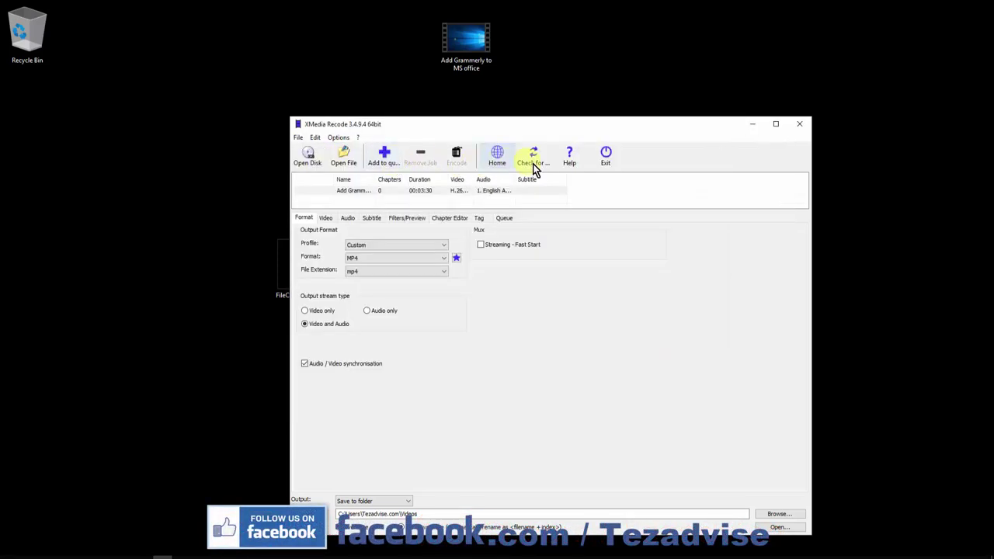
Review the H.264 rate control and Partition Macroblocks pages, then show the FDK AAC audio settings.
{"action": "left_click", "coordinate": [433, 194]}
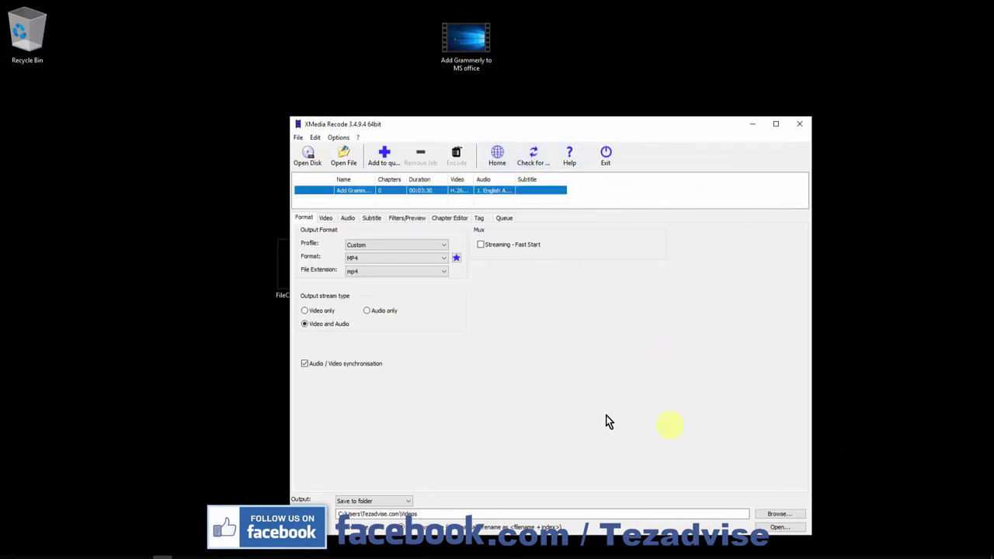
{"action": "left_click", "coordinate": [326, 218]}
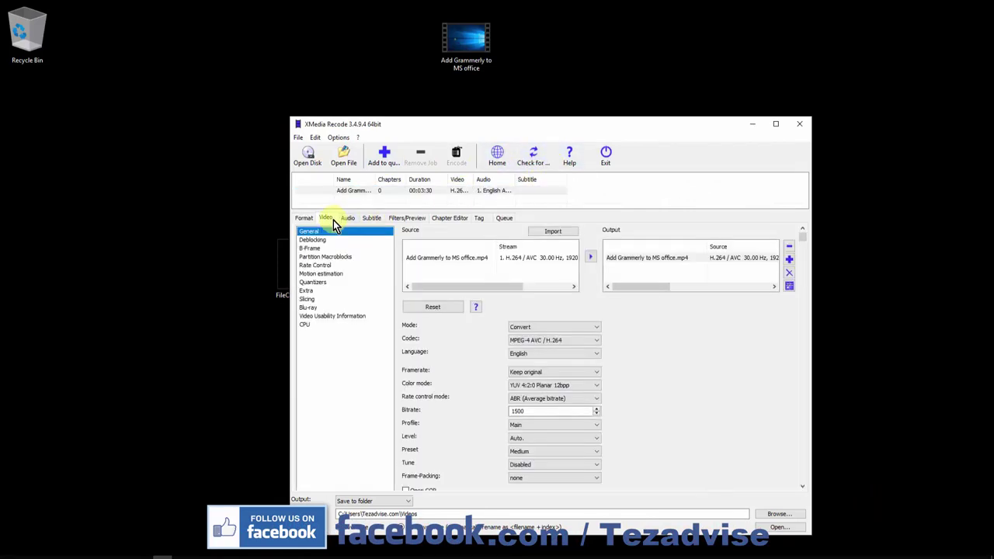
{"action": "left_click", "coordinate": [321, 292]}
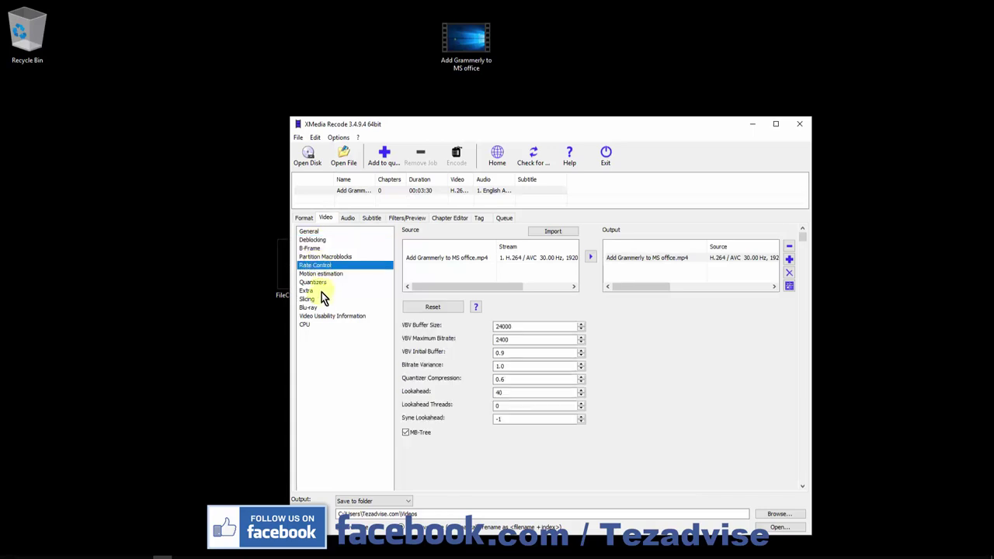
{"action": "left_click", "coordinate": [308, 325]}
{"action": "left_click", "coordinate": [322, 256]}
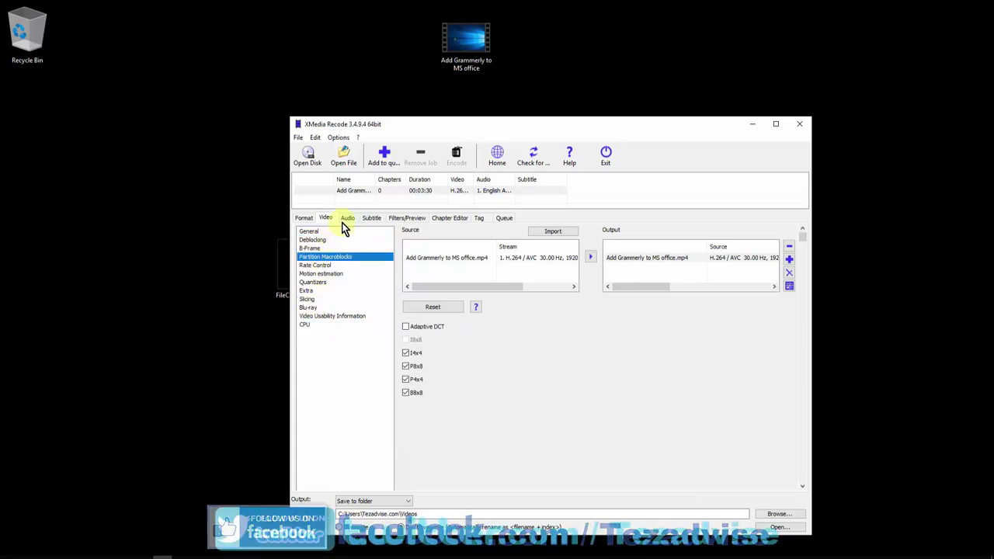
{"action": "left_click", "coordinate": [346, 217]}
{"action": "left_click", "coordinate": [550, 351]}
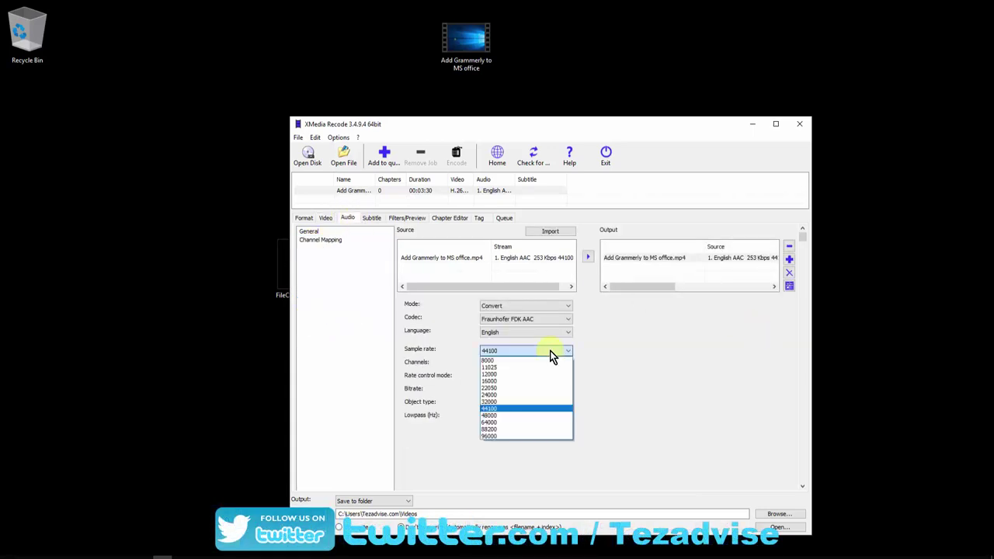
{"action": "left_click", "coordinate": [578, 351]}
{"action": "left_click", "coordinate": [555, 364]}
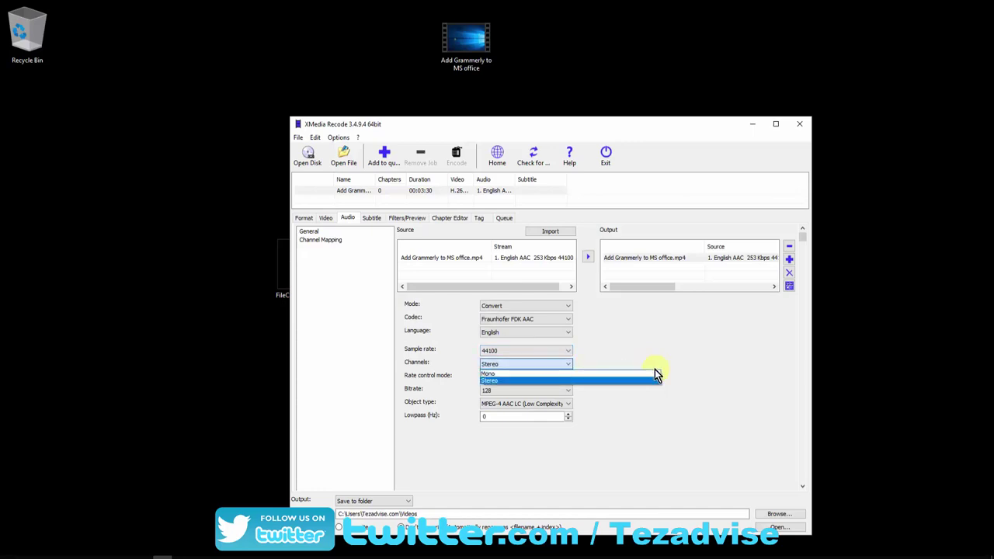
{"action": "left_click", "coordinate": [654, 371]}
{"action": "left_click", "coordinate": [533, 390]}
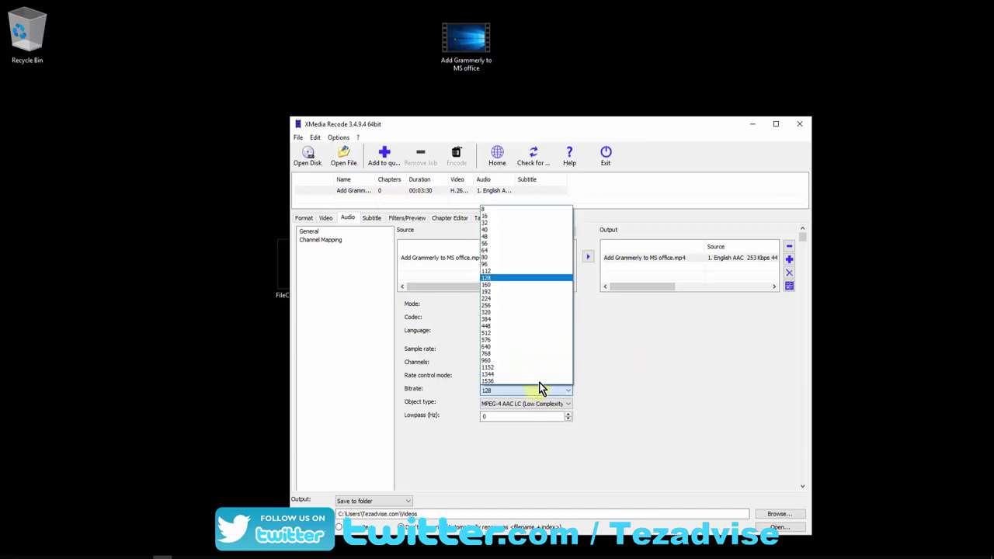
{"action": "key", "text": "Escape"}
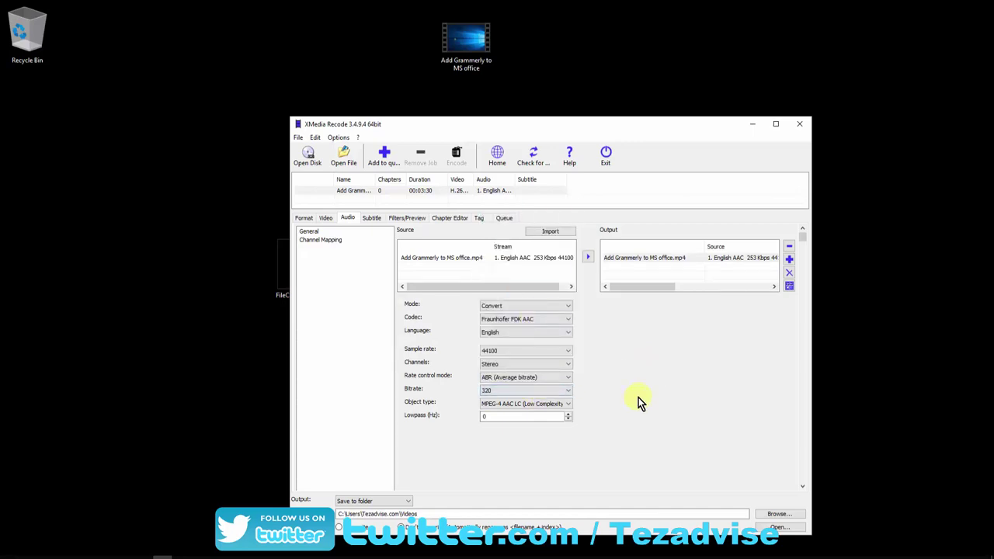
{"action": "left_click", "coordinate": [503, 391]}
{"action": "left_click", "coordinate": [505, 305]}
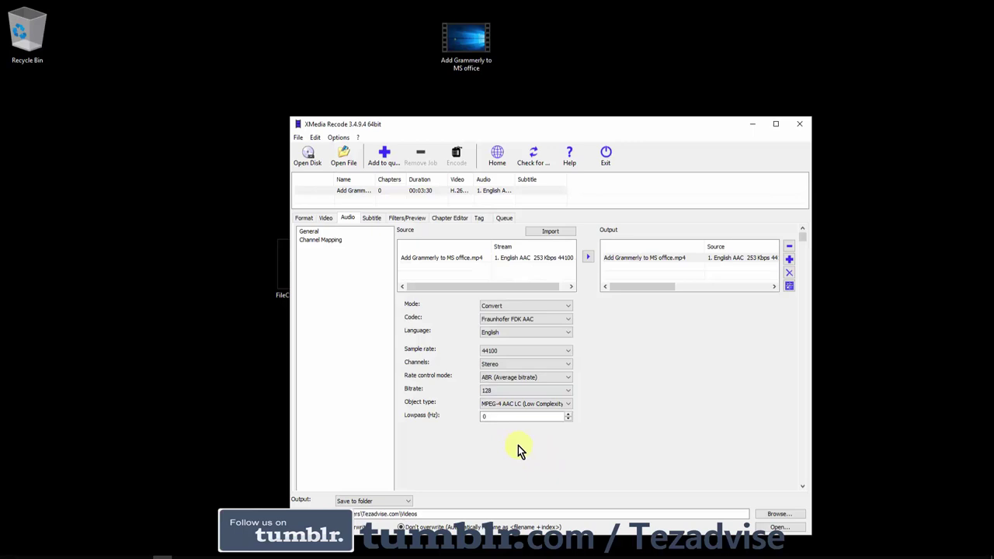
Tour the Subtitle, Filters/Preview, Chapter Editor, Tag and Queue tabs, then close XMedia Recode.
{"action": "left_click", "coordinate": [376, 222]}
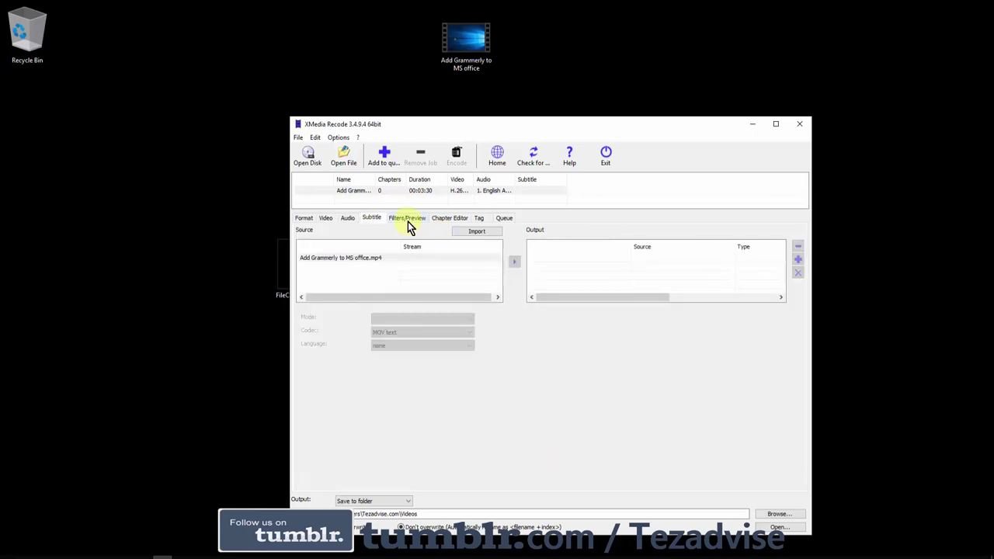
{"action": "left_click", "coordinate": [408, 221]}
{"action": "left_click", "coordinate": [466, 218]}
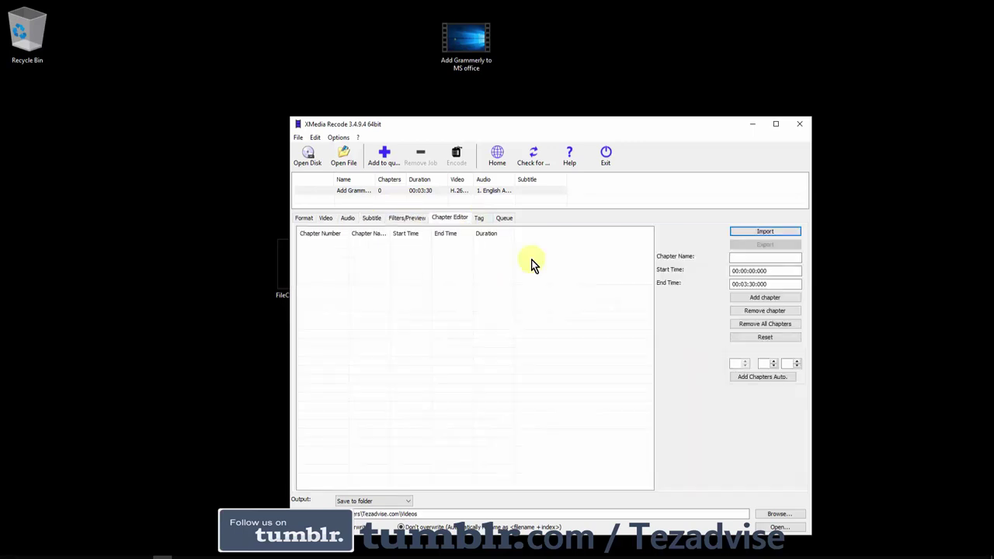
{"action": "left_click", "coordinate": [481, 220]}
{"action": "left_click", "coordinate": [512, 220]}
{"action": "key", "text": "ctrl+Tab"}
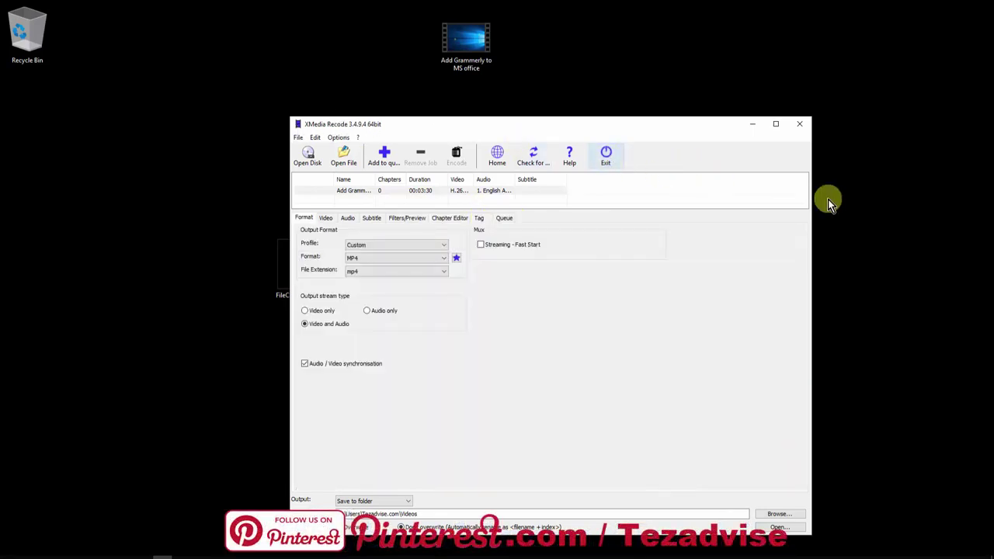
{"action": "left_click", "coordinate": [799, 125]}
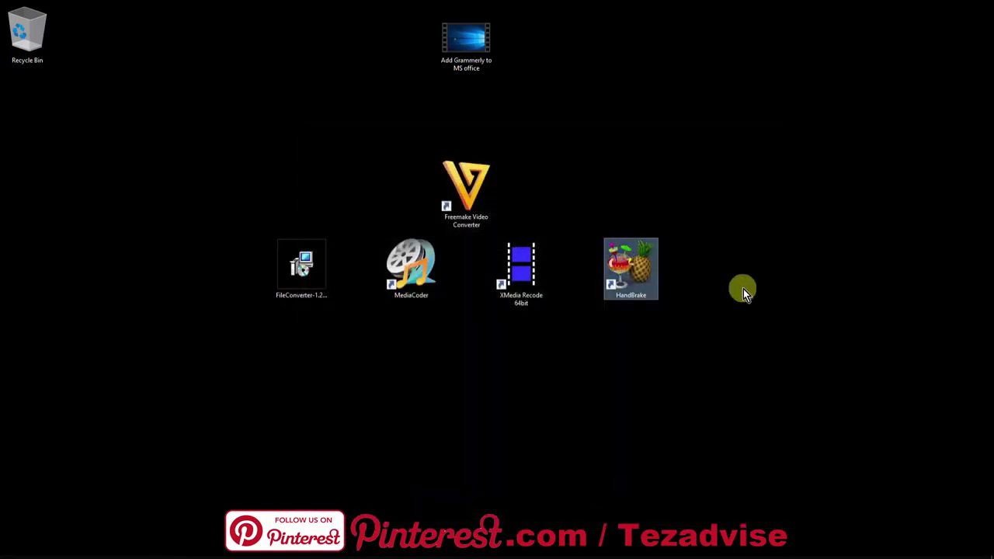
Launch HandBrake and drop the Add Grammerly to MS office video in as the source.
{"action": "double_click", "coordinate": [621, 265]}
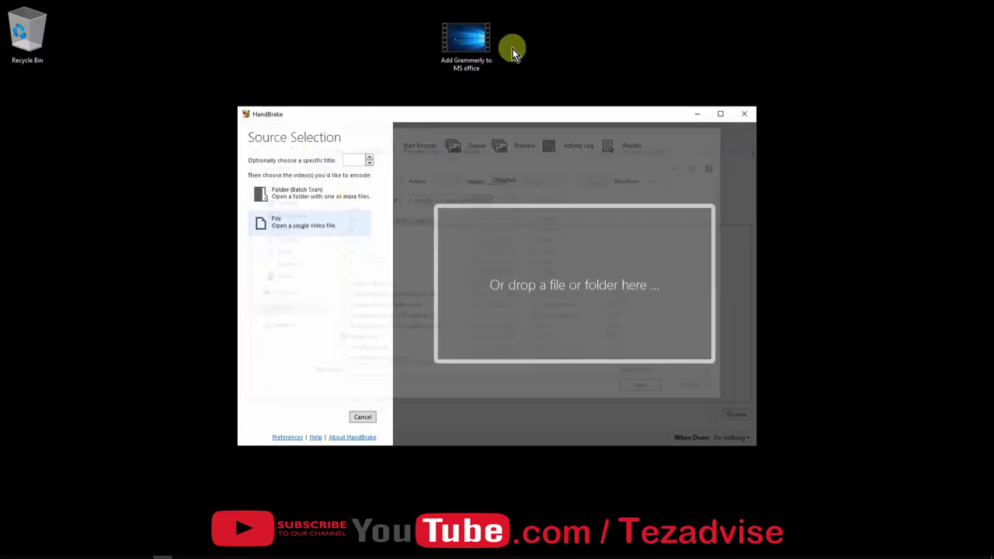
{"action": "left_click_drag", "start_coordinate": [512, 48], "coordinate": [514, 271]}
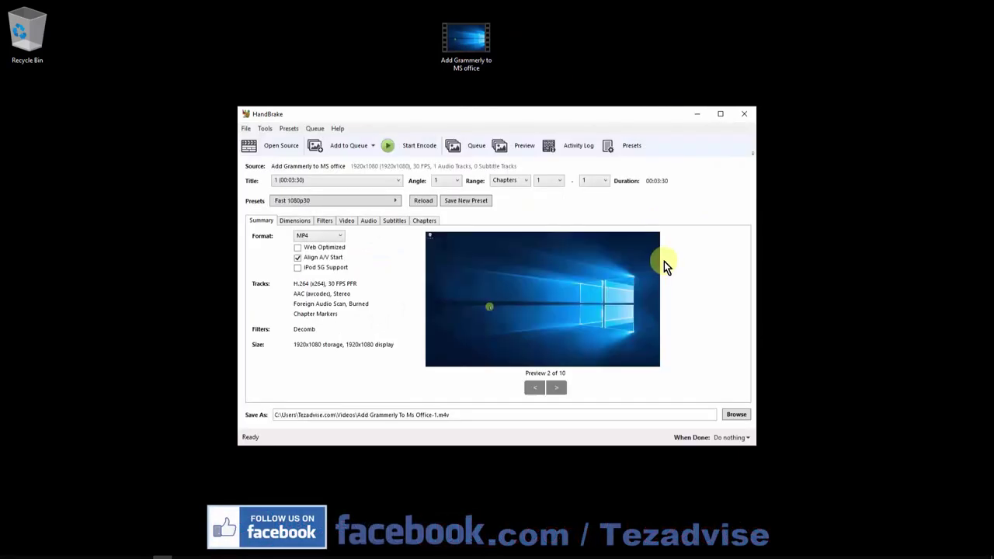
Check the MP4 format, the 1920 width in Dimensions and Detelecine Off, then view Video settings.
{"action": "left_click", "coordinate": [326, 237]}
{"action": "left_click", "coordinate": [325, 238]}
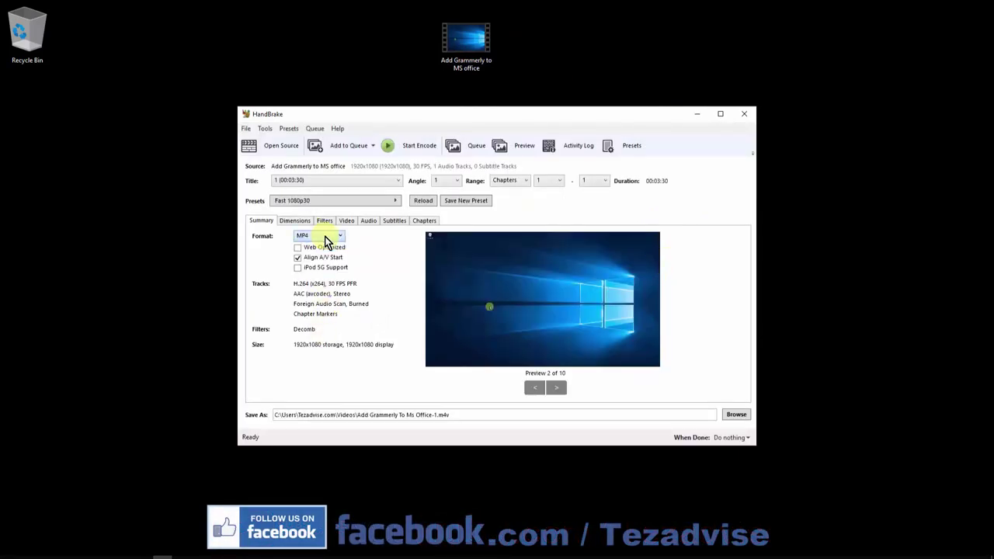
{"action": "left_click", "coordinate": [302, 221]}
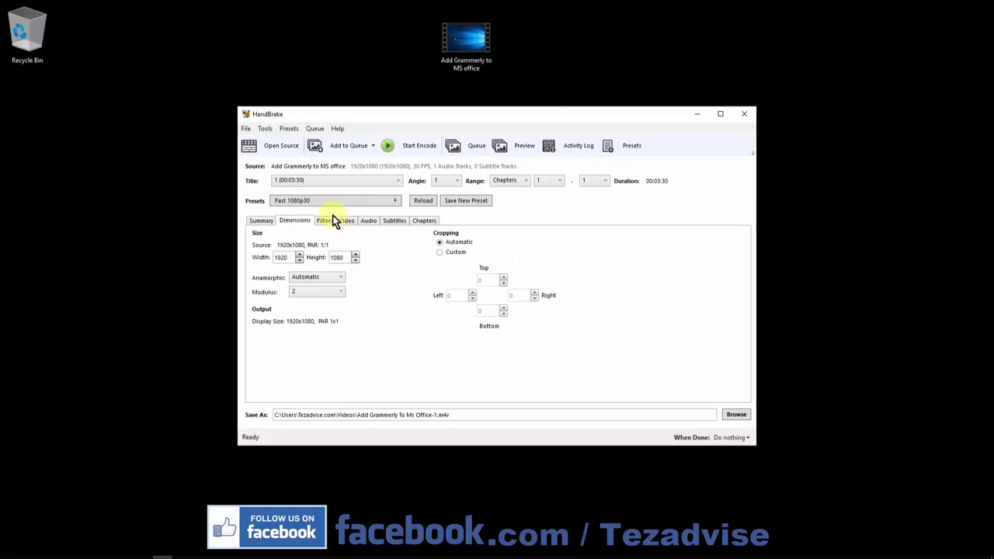
{"action": "left_click_drag", "start_coordinate": [273, 259], "coordinate": [304, 263]}
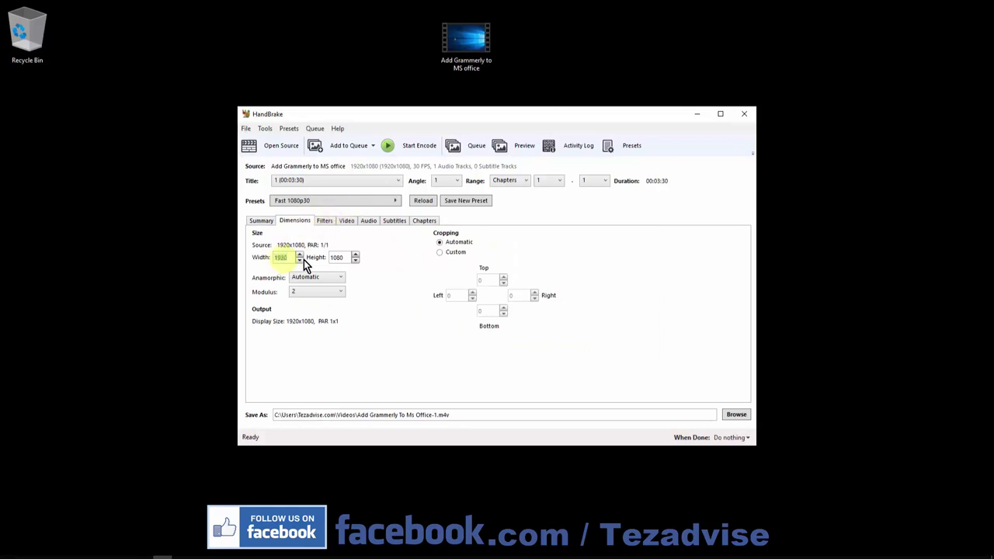
{"action": "left_click", "coordinate": [325, 220]}
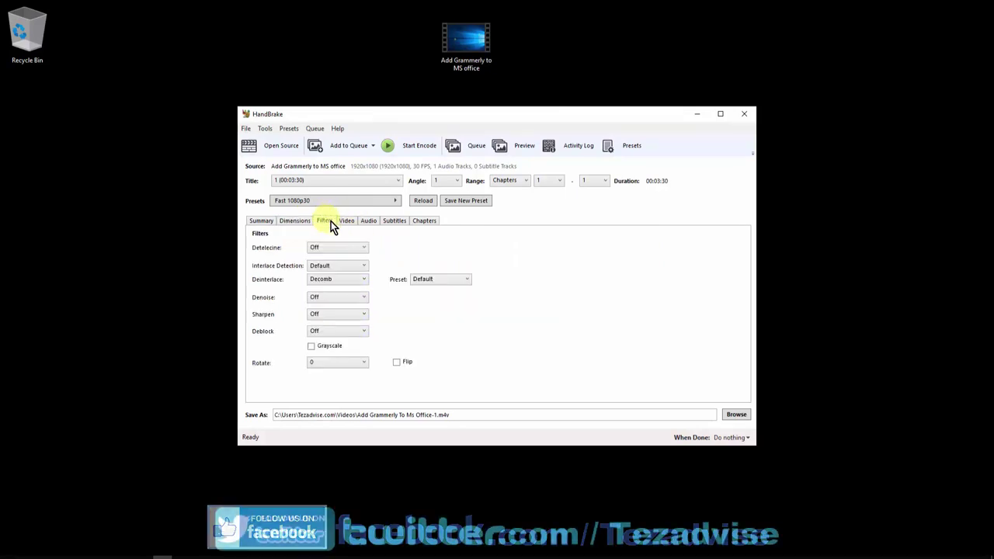
{"action": "left_click", "coordinate": [353, 248]}
{"action": "left_click", "coordinate": [354, 247]}
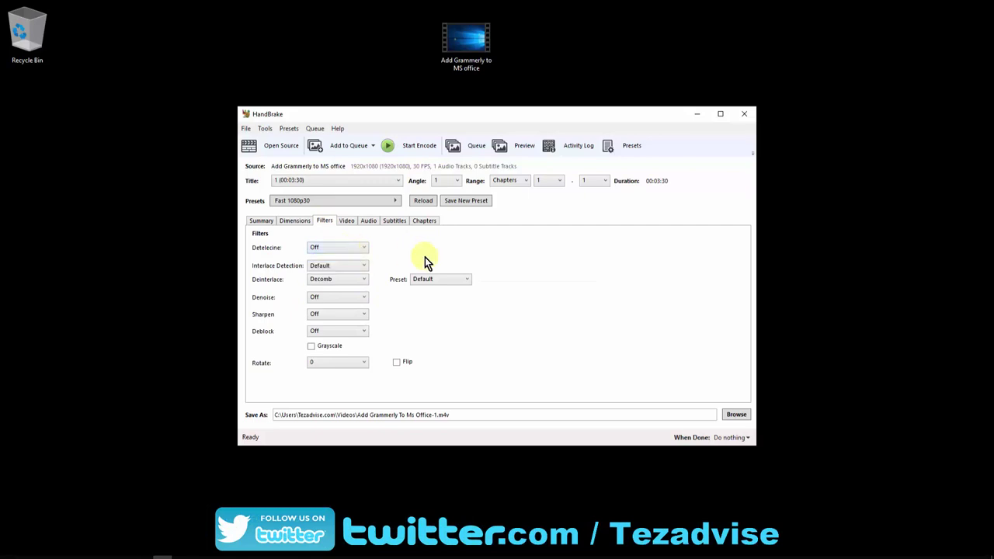
{"action": "left_click", "coordinate": [346, 221]}
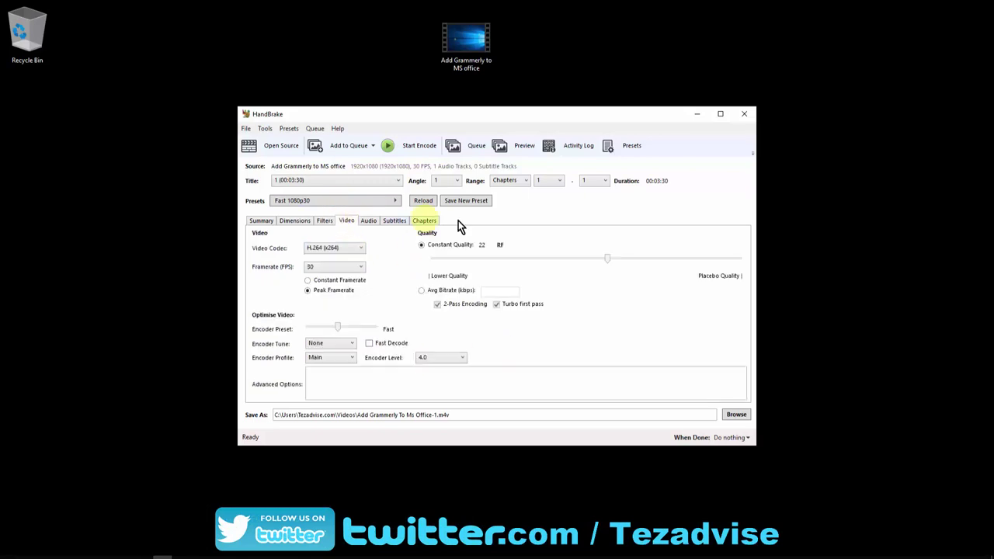
Keep H.264 (x264), move the encoder preset slider to Ultrafast, and show the audio settings.
{"action": "left_click", "coordinate": [353, 248]}
{"action": "left_click", "coordinate": [353, 260]}
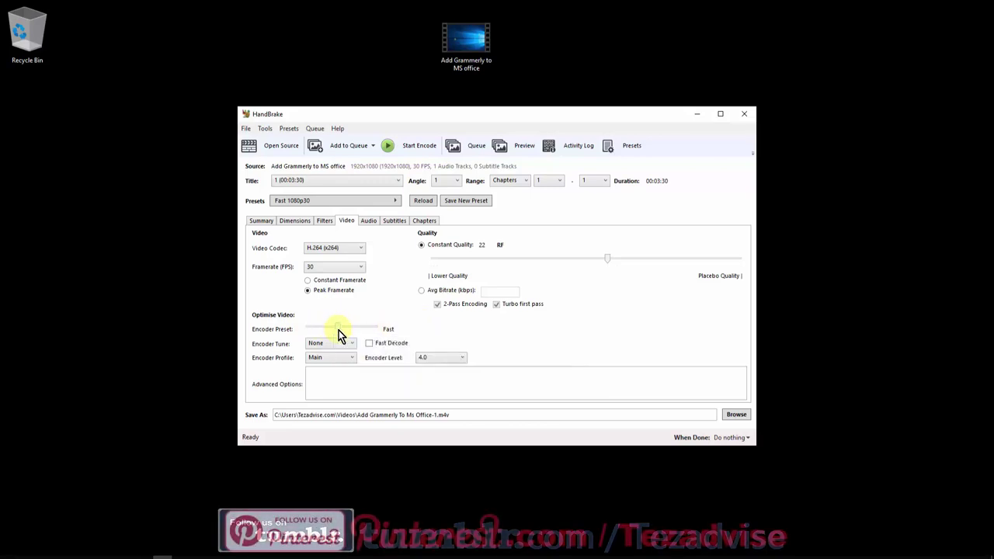
{"action": "left_click_drag", "start_coordinate": [339, 329], "coordinate": [315, 333]}
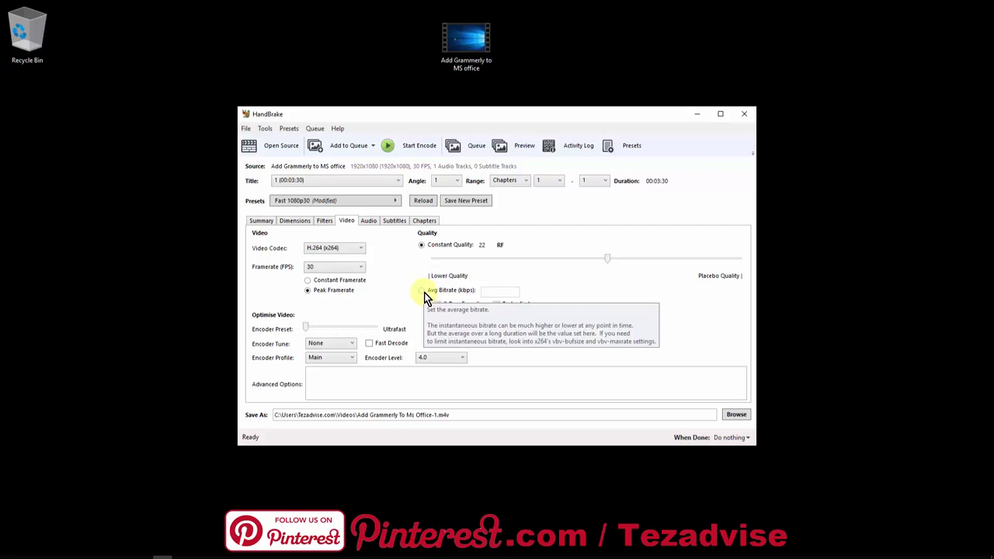
{"action": "left_click", "coordinate": [368, 220]}
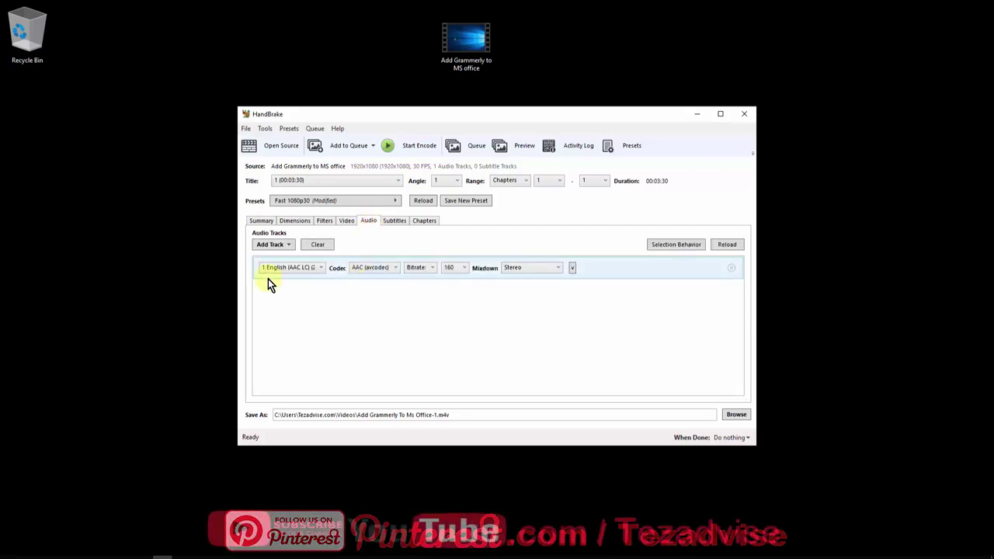
Raise the audio track bitrate from 160 to 192.
{"action": "left_click", "coordinate": [455, 265]}
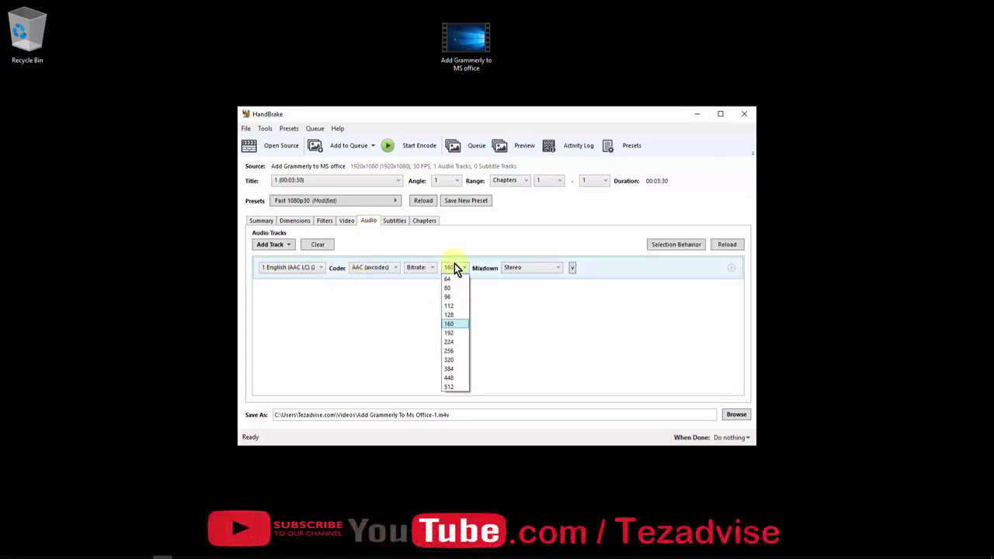
{"action": "left_click", "coordinate": [449, 333]}
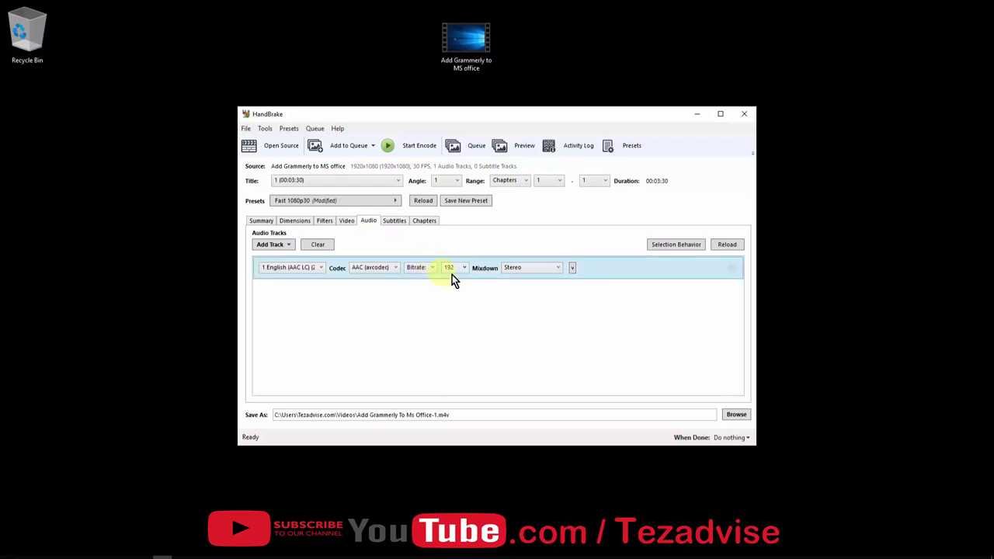
{"action": "left_click", "coordinate": [454, 267]}
{"action": "left_click", "coordinate": [454, 332]}
Glance at the Subtitles and Chapters tabs, then close HandBrake.
{"action": "left_click", "coordinate": [397, 223]}
{"action": "left_click", "coordinate": [426, 223]}
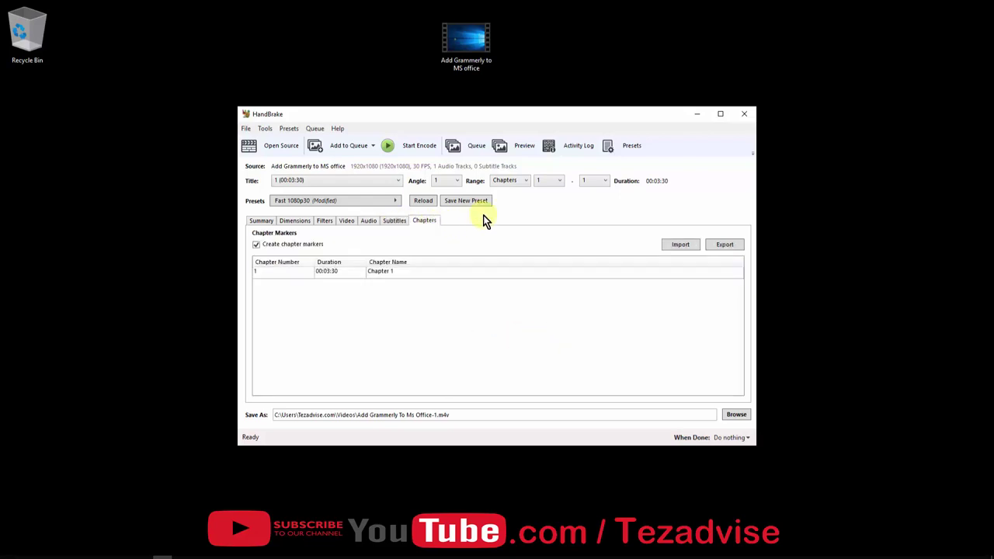
{"action": "left_click", "coordinate": [743, 114]}
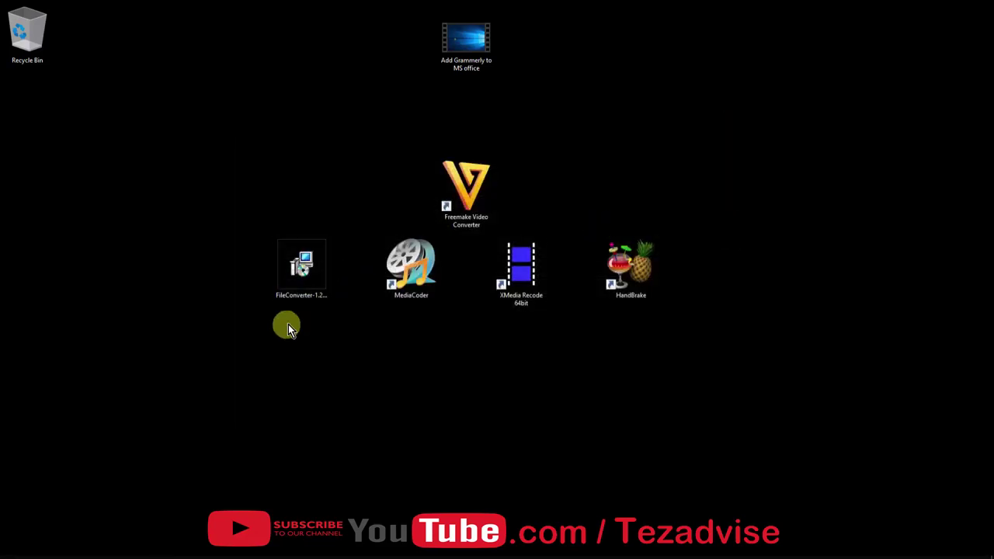
{"action": "left_click_drag", "start_coordinate": [261, 326], "coordinate": [728, 265]}
{"action": "left_click", "coordinate": [772, 245]}
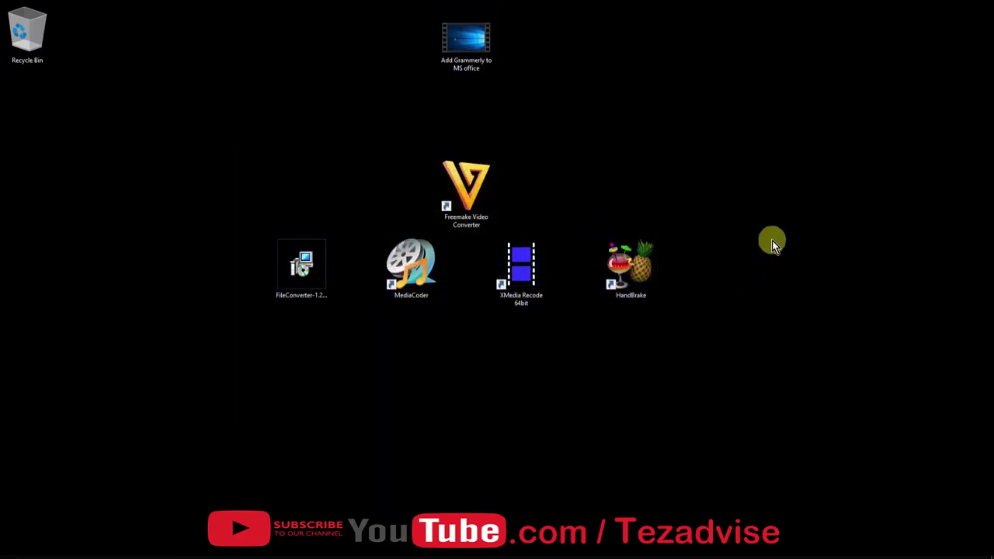